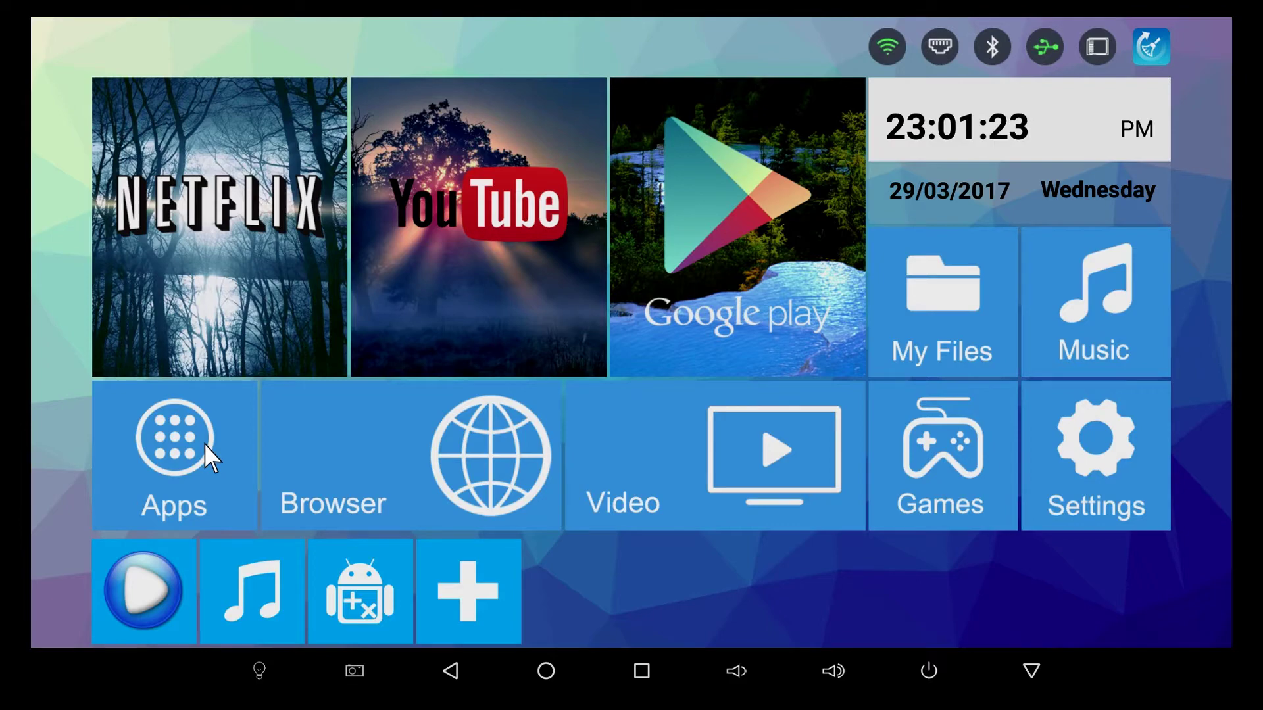
Browse the installed-apps grid and scroll until the TVLauncher icon is visible
{"action": "left_click", "coordinate": [183, 445]}
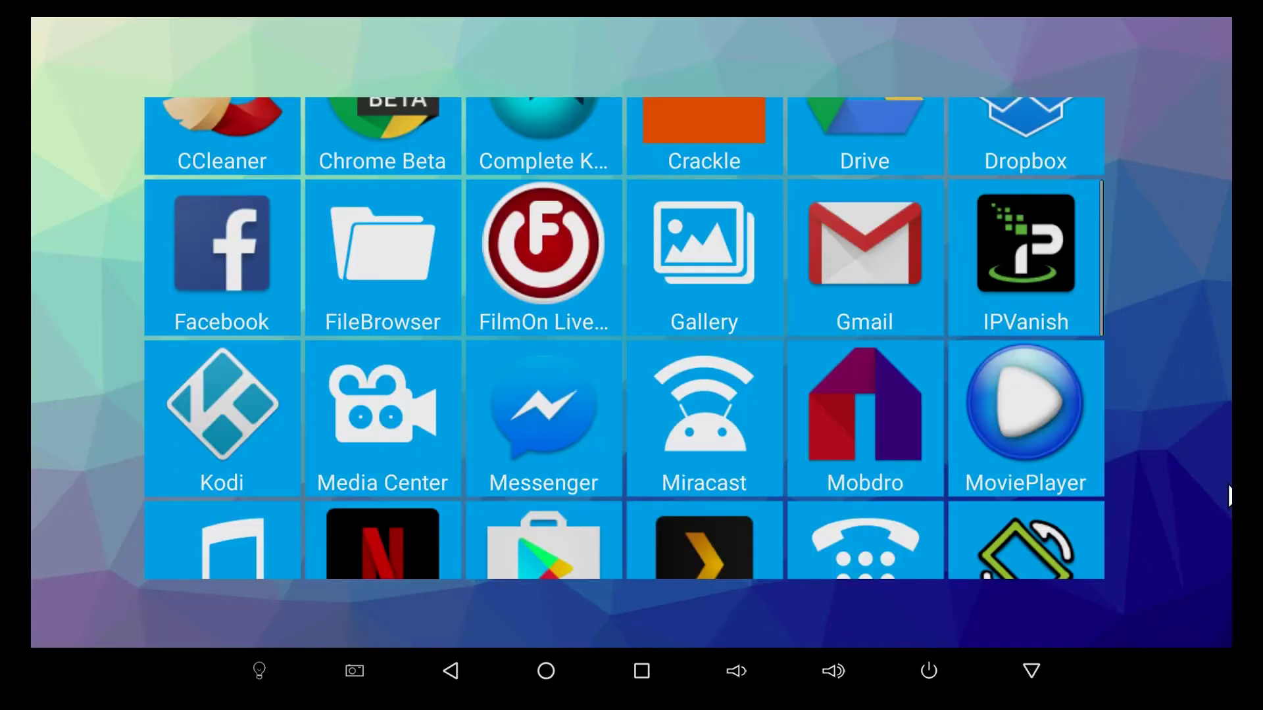
{"action": "scroll", "coordinate": [914, 437], "scroll_direction": "down", "scroll_amount": 10}
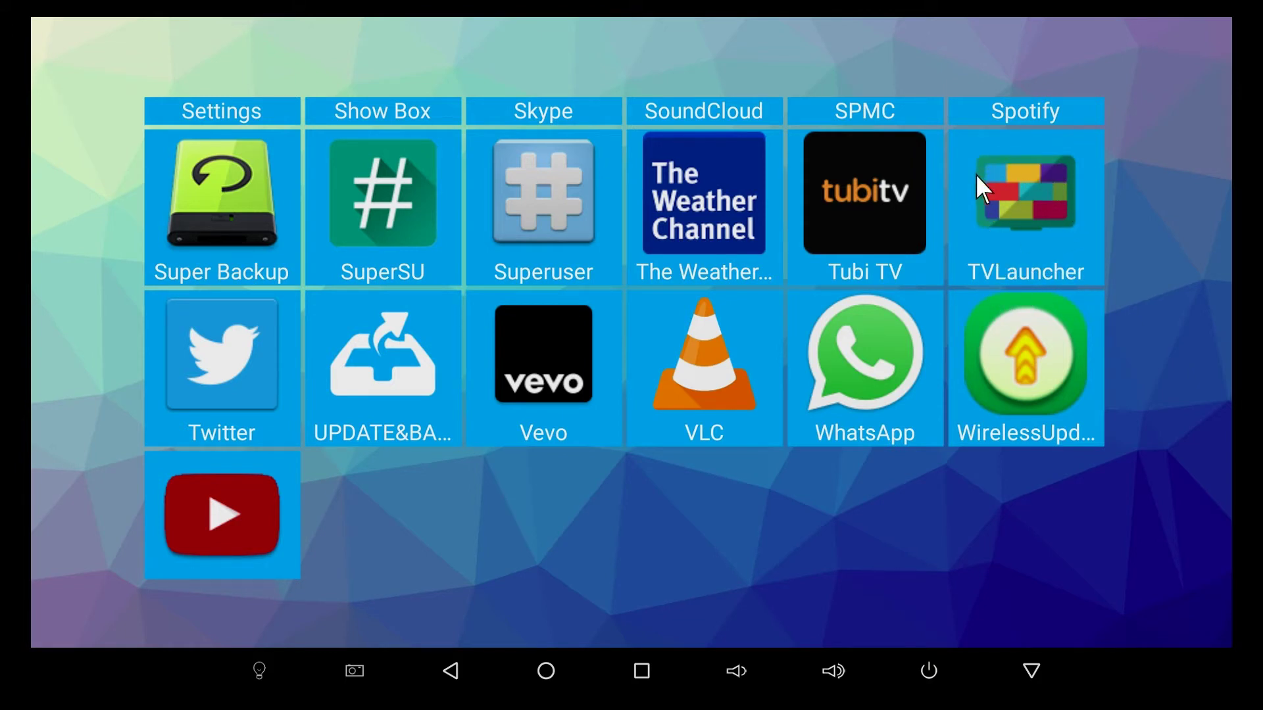
{"action": "right_click", "coordinate": [801, 444]}
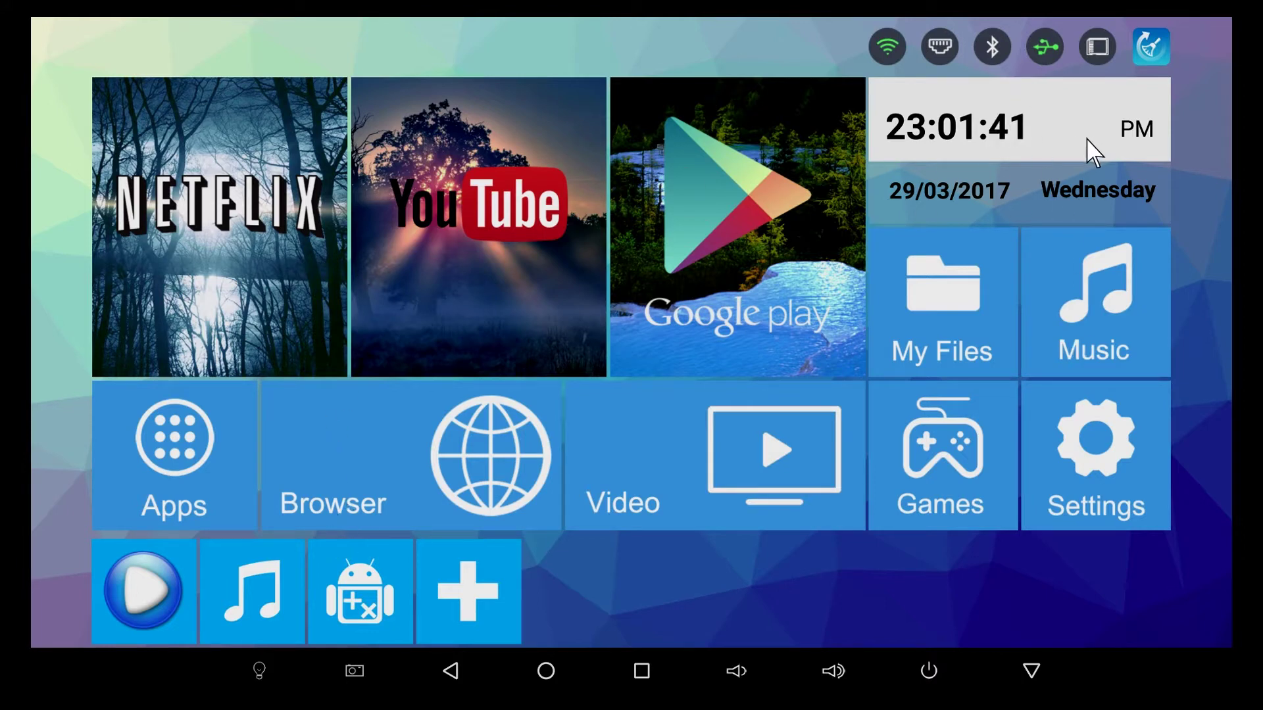
{"action": "left_click", "coordinate": [182, 450]}
{"action": "scroll", "coordinate": [1042, 305], "scroll_direction": "up", "scroll_amount": 1}
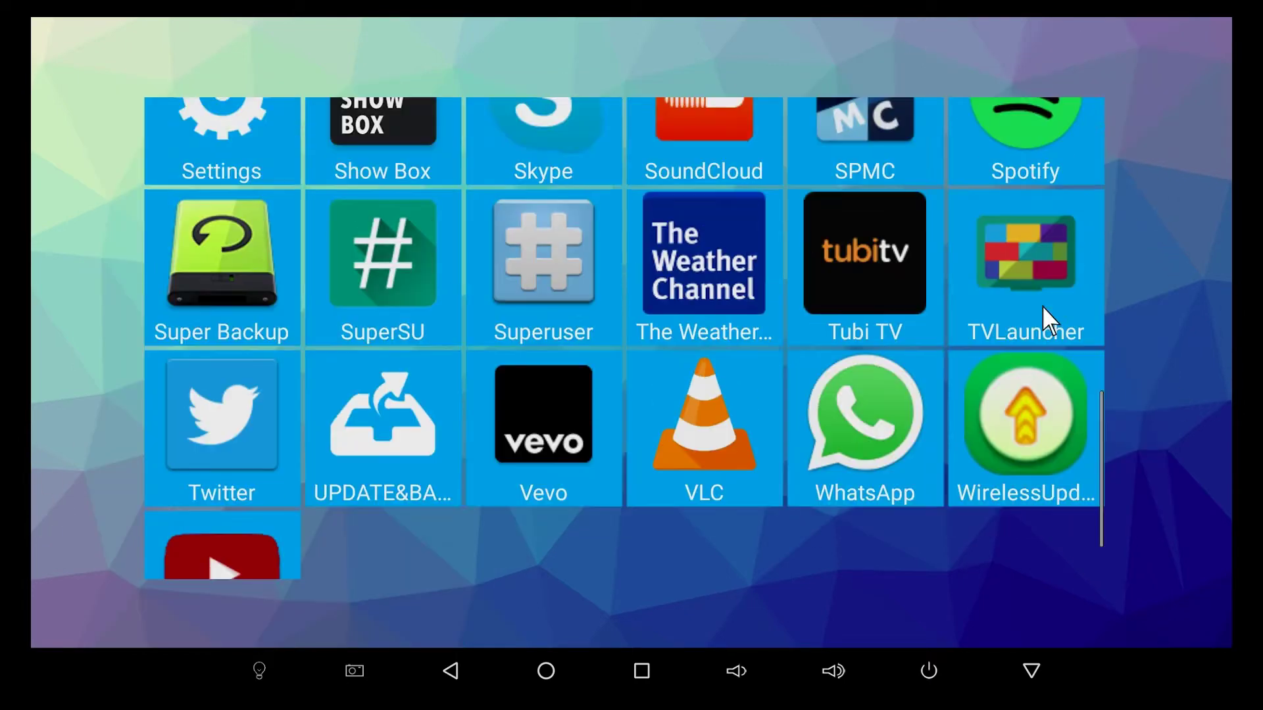
{"action": "scroll", "coordinate": [1043, 307], "scroll_direction": "up", "scroll_amount": 2}
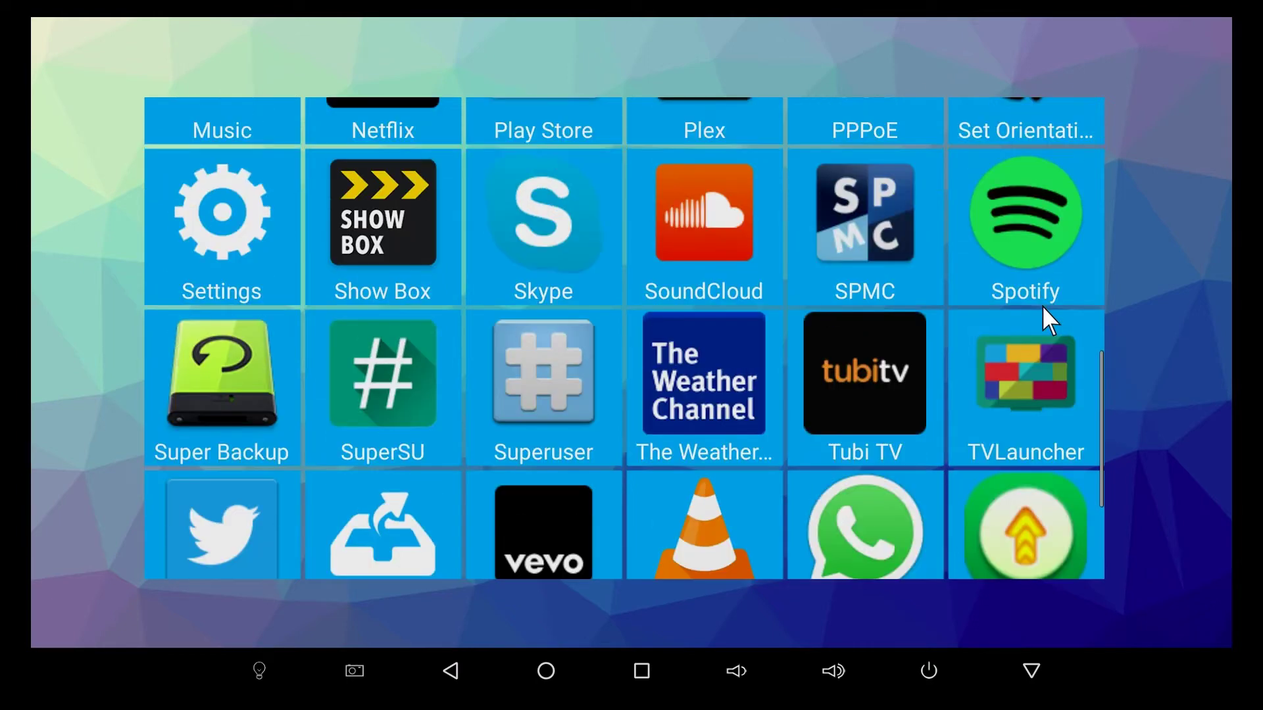
Launch TVLauncher and advance through the Welcome, Simple and Sections intro pages
{"action": "left_click", "coordinate": [1020, 383]}
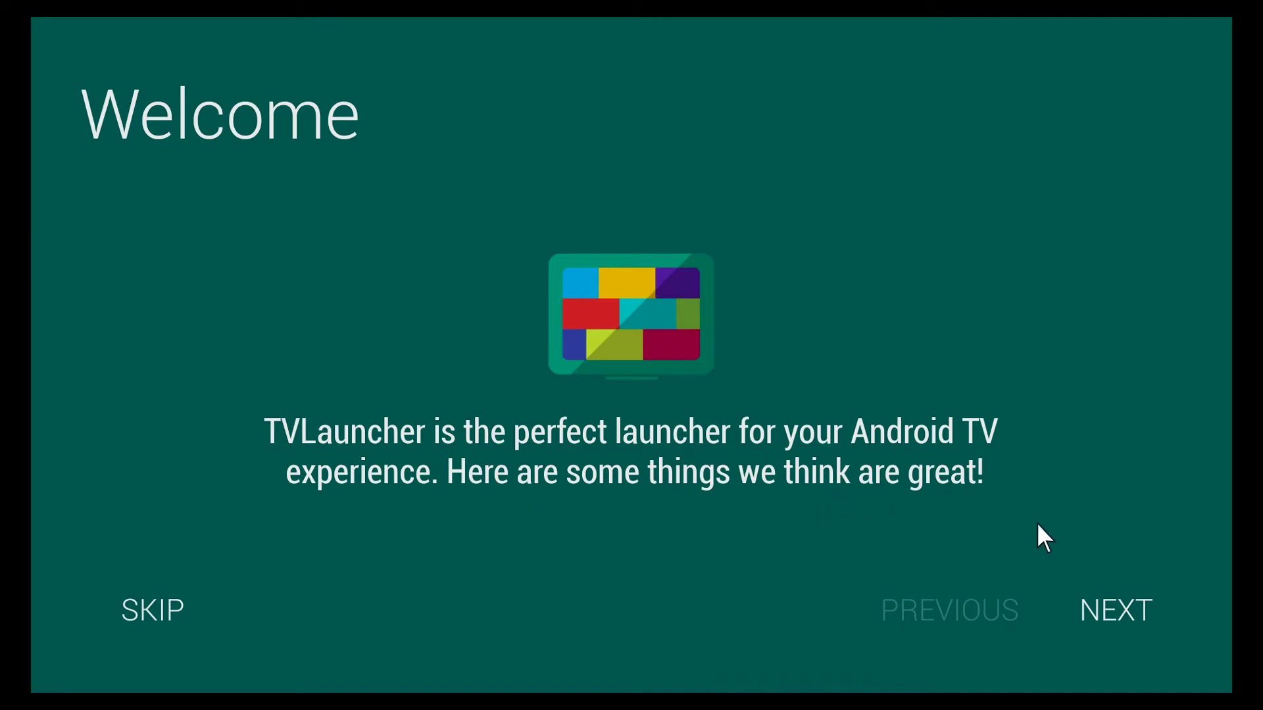
{"action": "left_click", "coordinate": [1116, 603]}
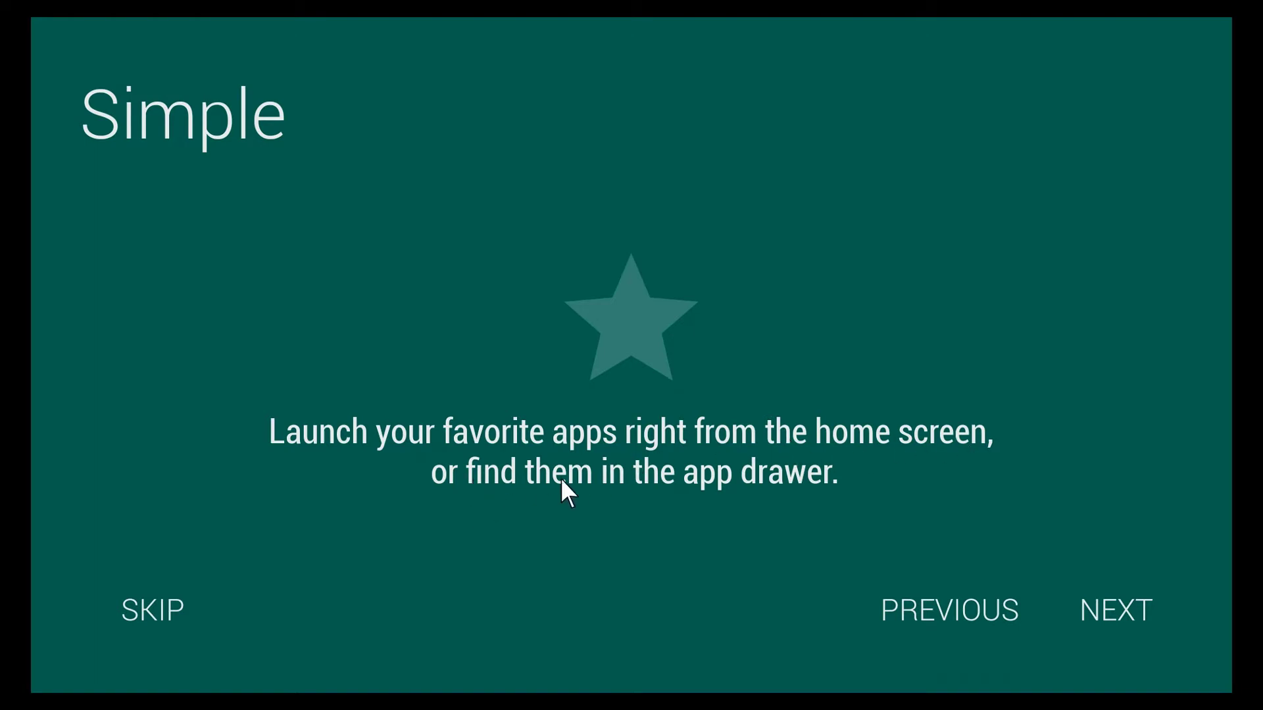
{"action": "left_click", "coordinate": [1133, 612]}
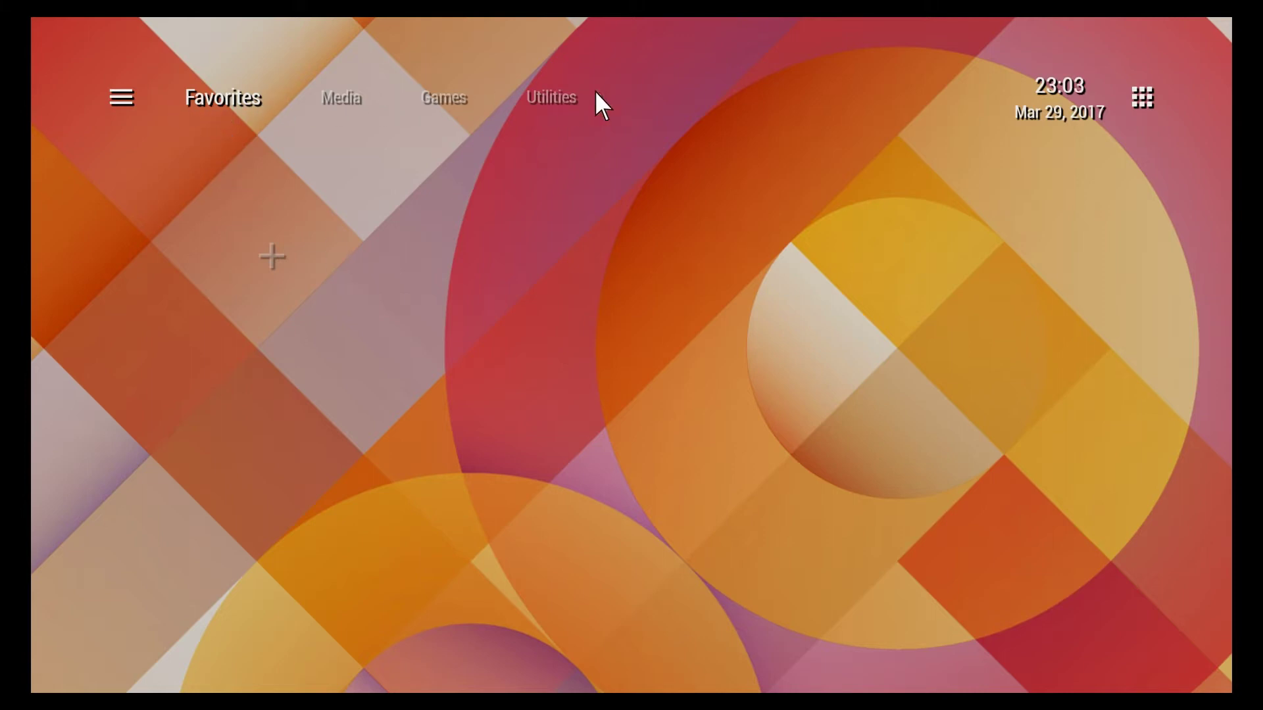
Look through the Media, Games and Utilities sections, then return to Favorites
{"action": "left_click", "coordinate": [346, 102]}
{"action": "left_click", "coordinate": [456, 99]}
{"action": "left_click", "coordinate": [551, 99]}
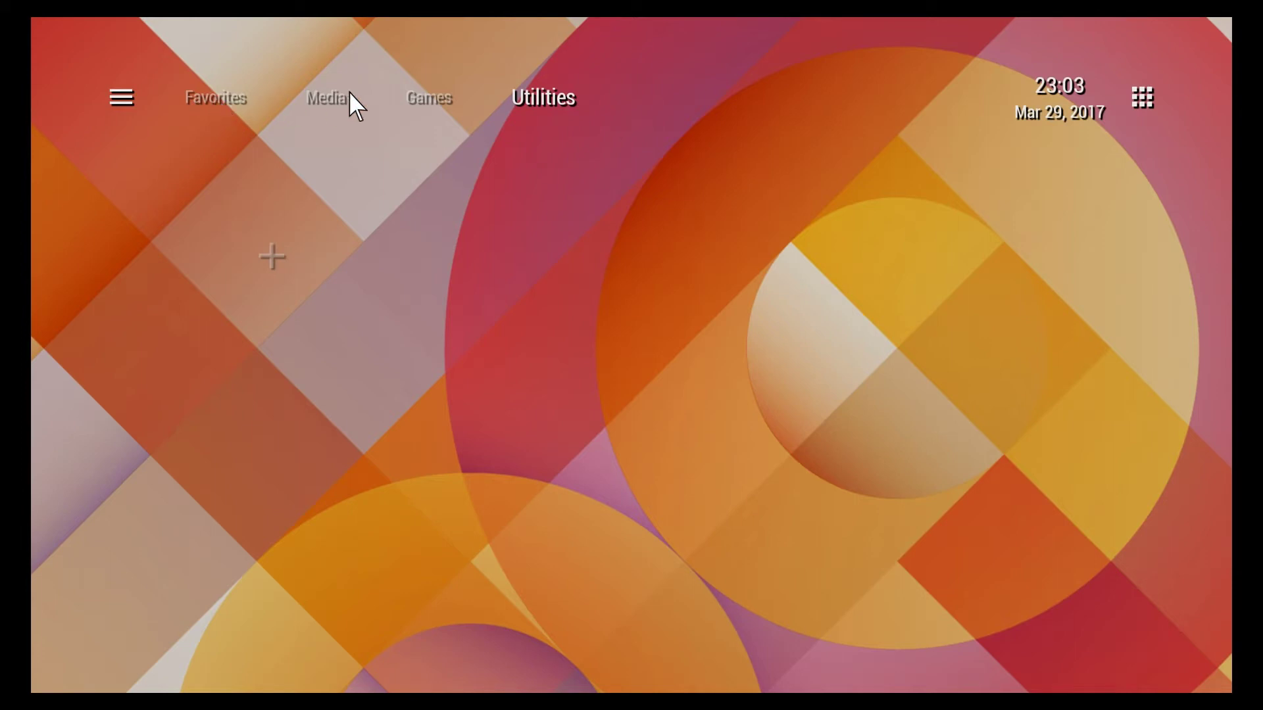
{"action": "left_click", "coordinate": [205, 94]}
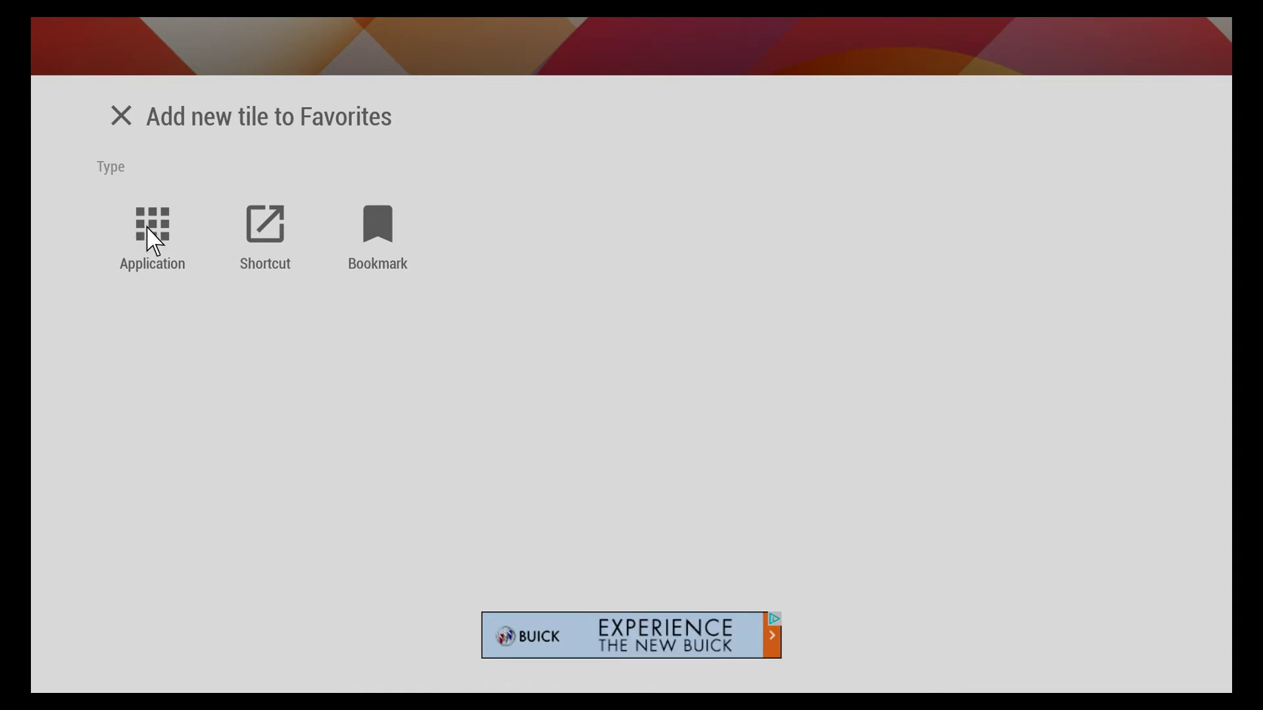
Add APKPure, AppInstaller, Crackle and Complete Kodi Setup Wizard as Favorites application tiles
{"action": "left_click", "coordinate": [148, 228]}
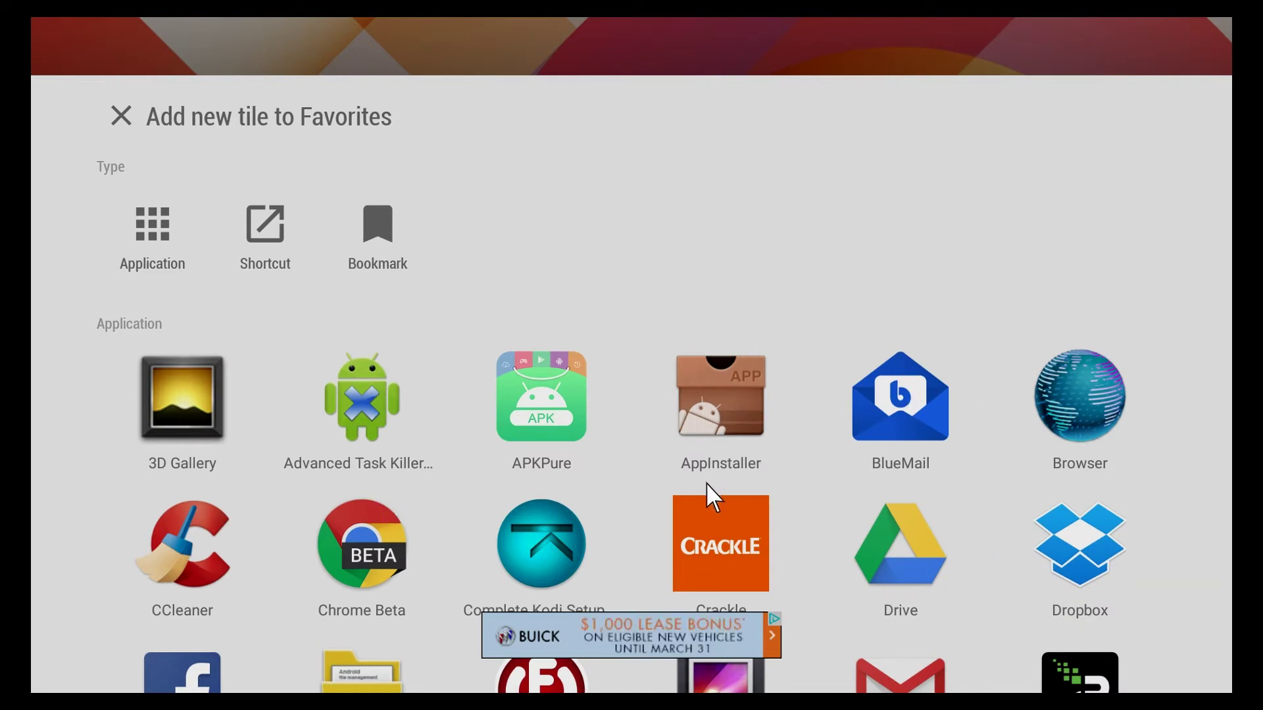
{"action": "left_click", "coordinate": [549, 399]}
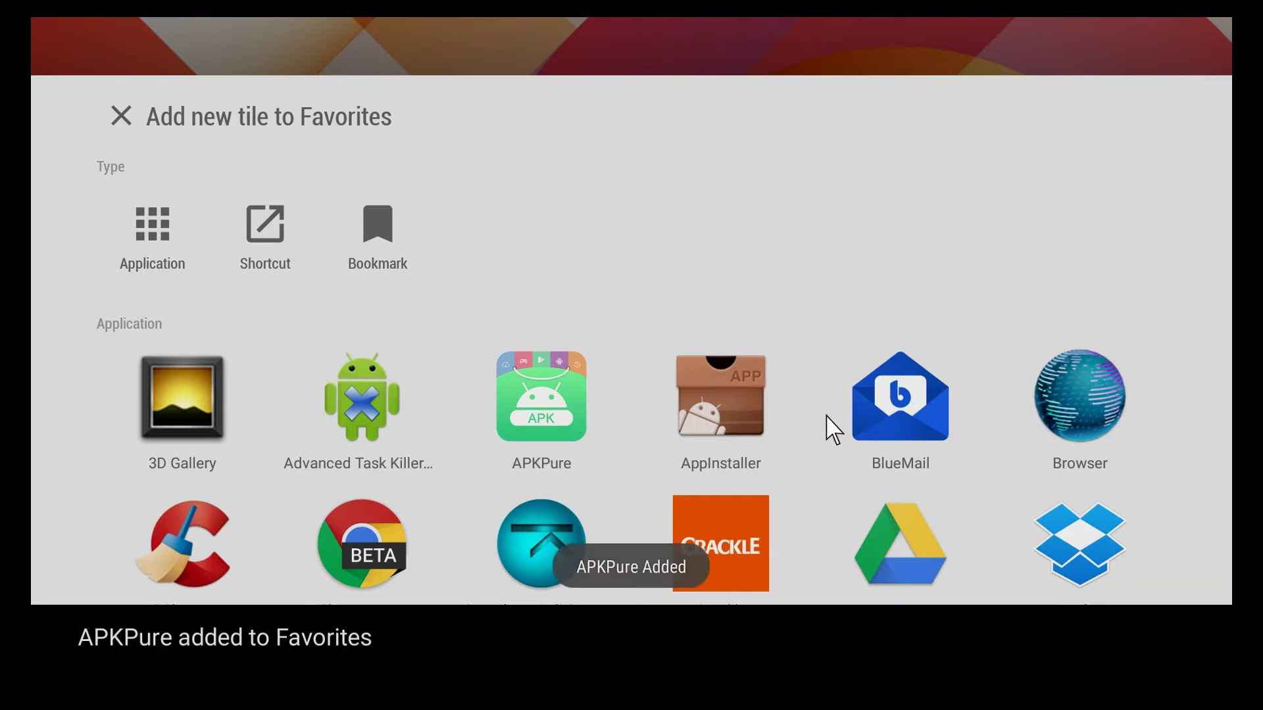
{"action": "left_click", "coordinate": [738, 393]}
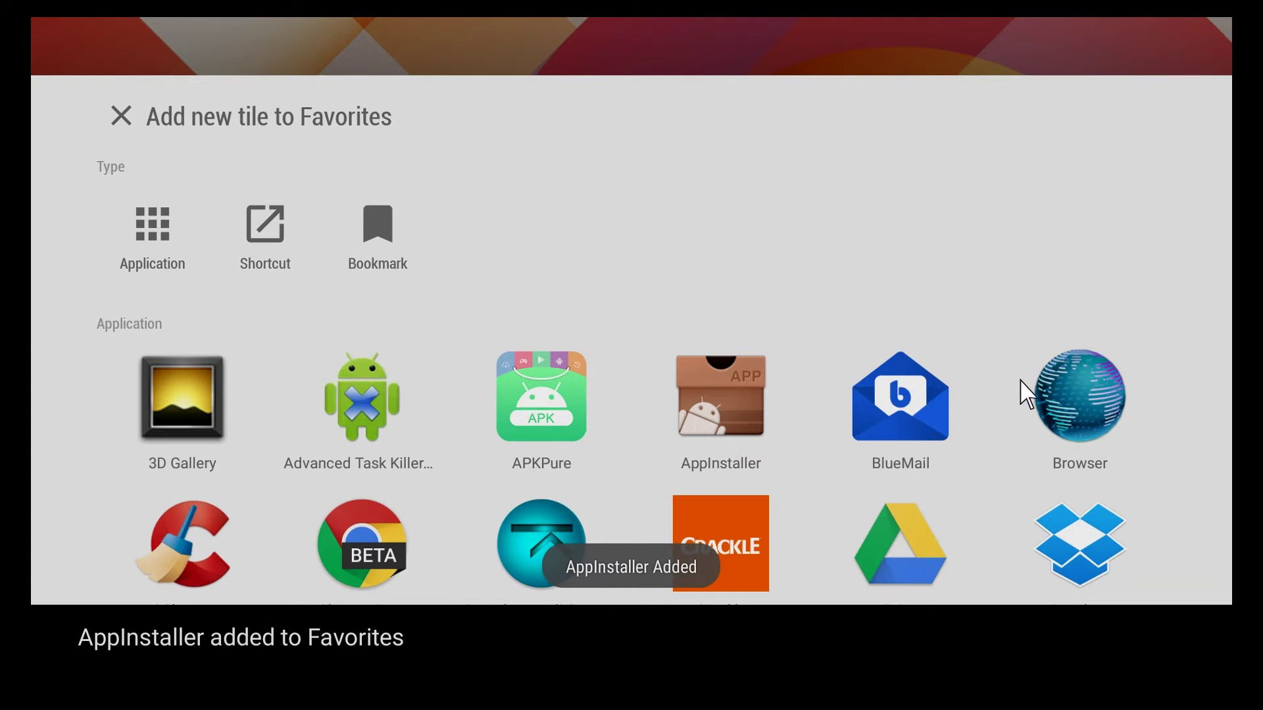
{"action": "scroll", "coordinate": [882, 425], "scroll_direction": "down", "scroll_amount": 2}
{"action": "left_click", "coordinate": [704, 426]}
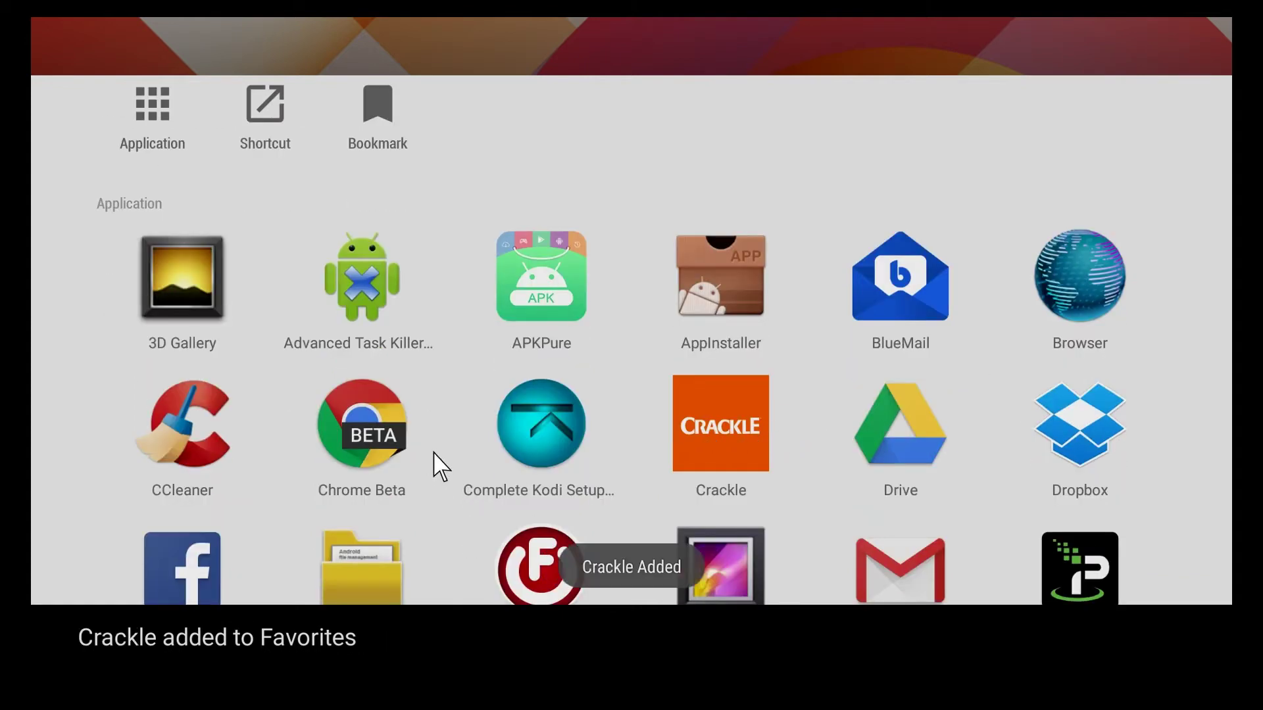
{"action": "left_click", "coordinate": [563, 428]}
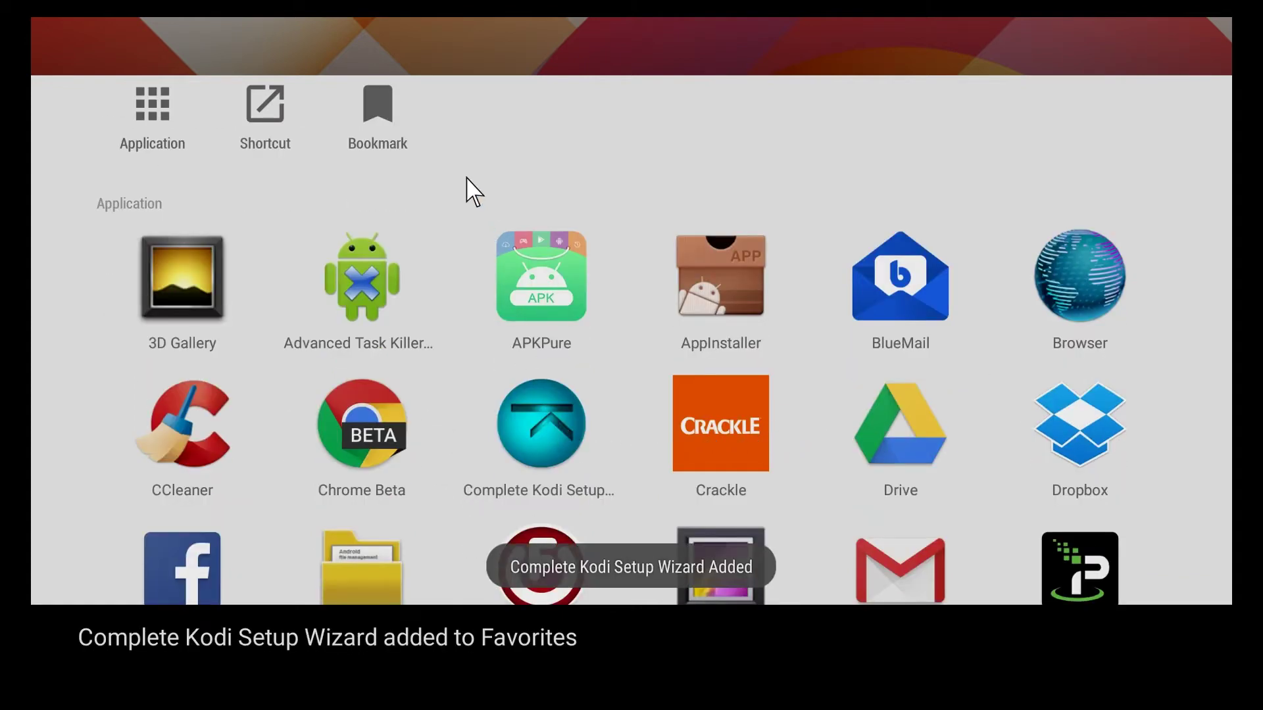
{"action": "key", "text": "Escape"}
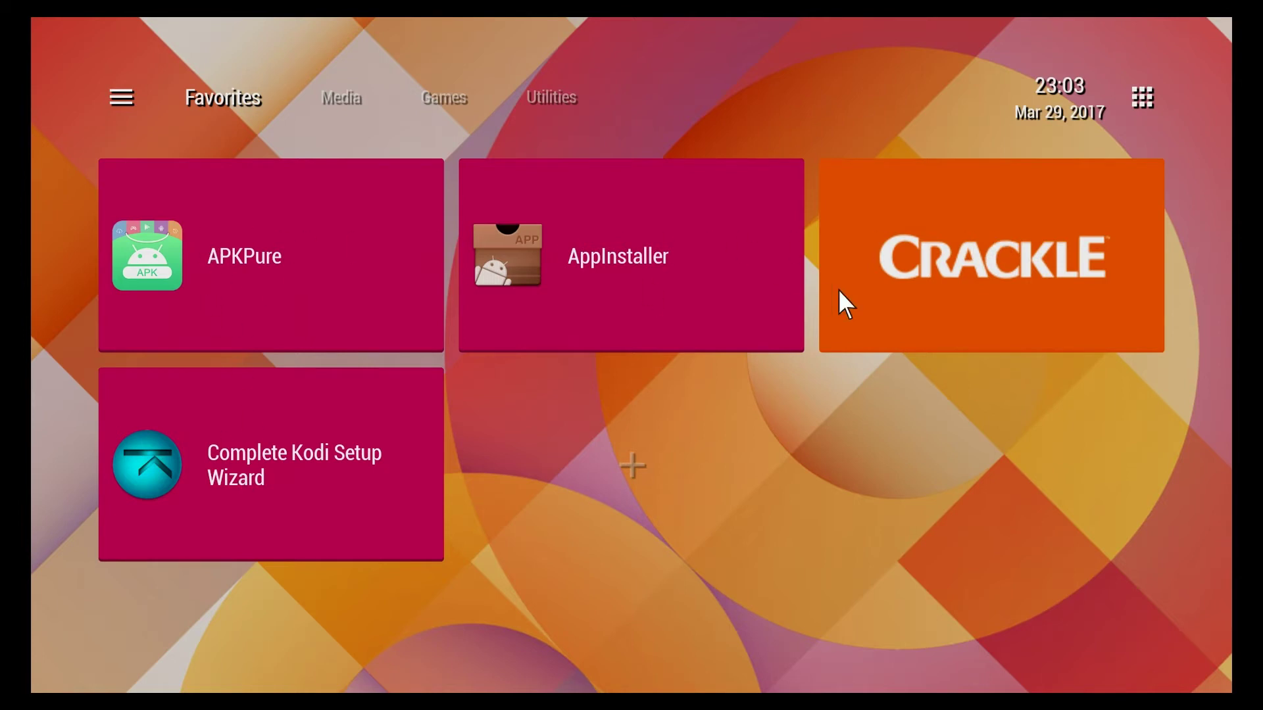
Reposition the APKPure tile one place right, after AppInstaller
{"action": "left_click", "coordinate": [243, 259]}
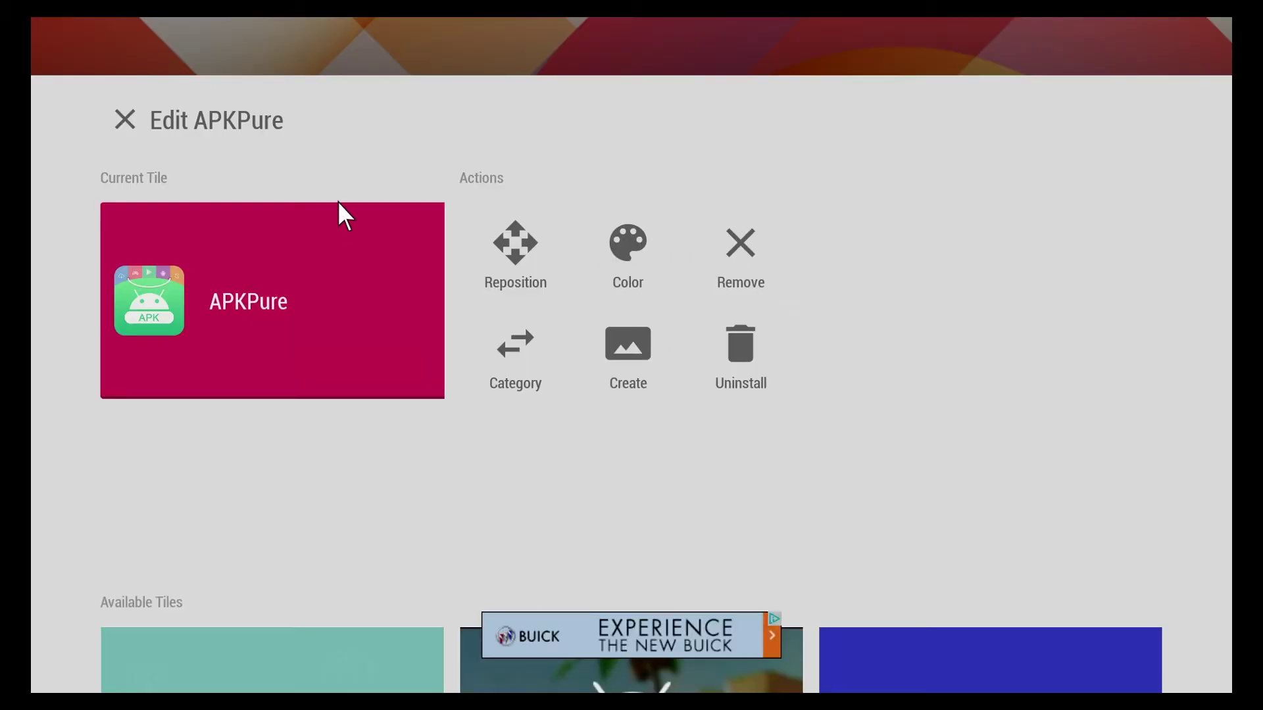
{"action": "left_click", "coordinate": [527, 253]}
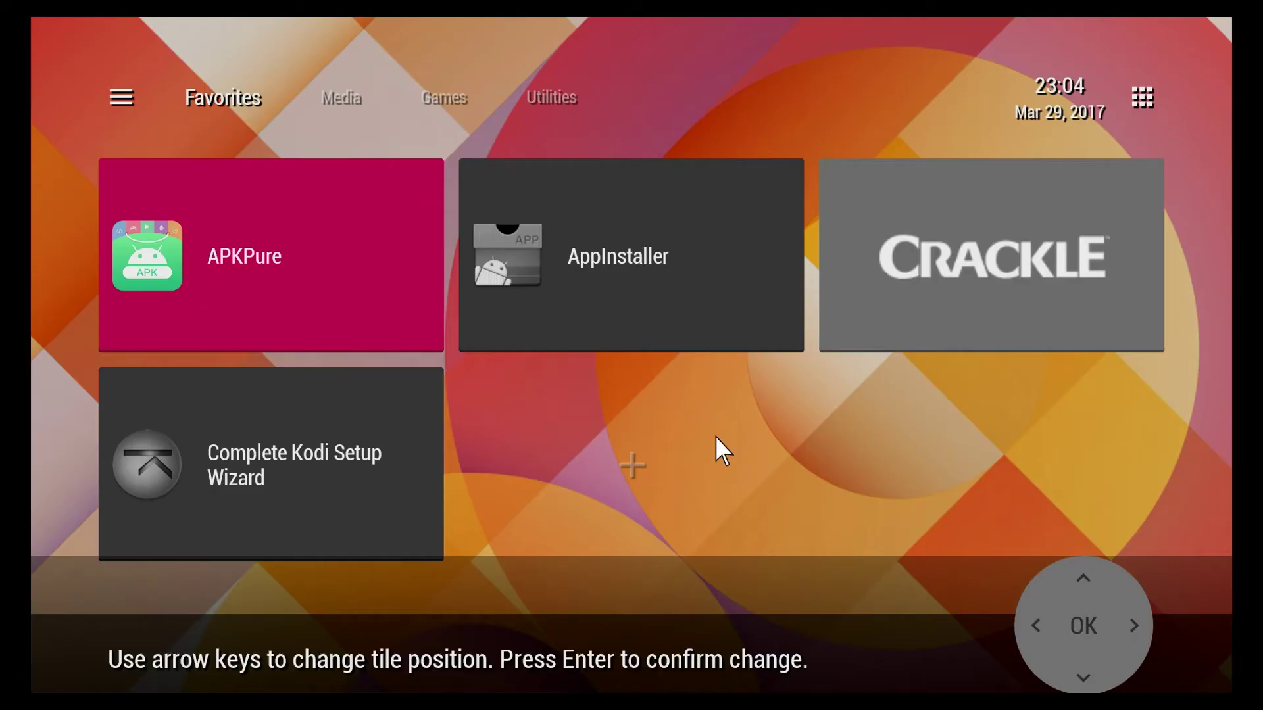
{"action": "left_click", "coordinate": [1135, 627]}
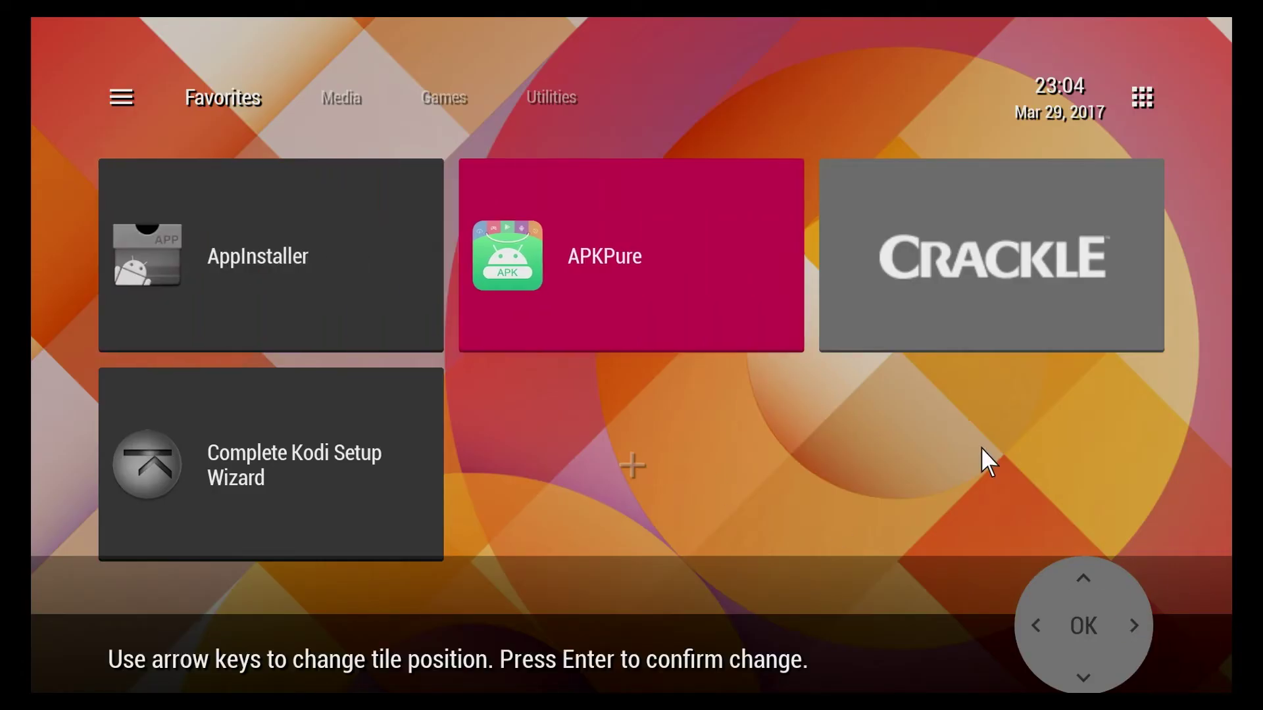
{"action": "left_click", "coordinate": [1083, 625]}
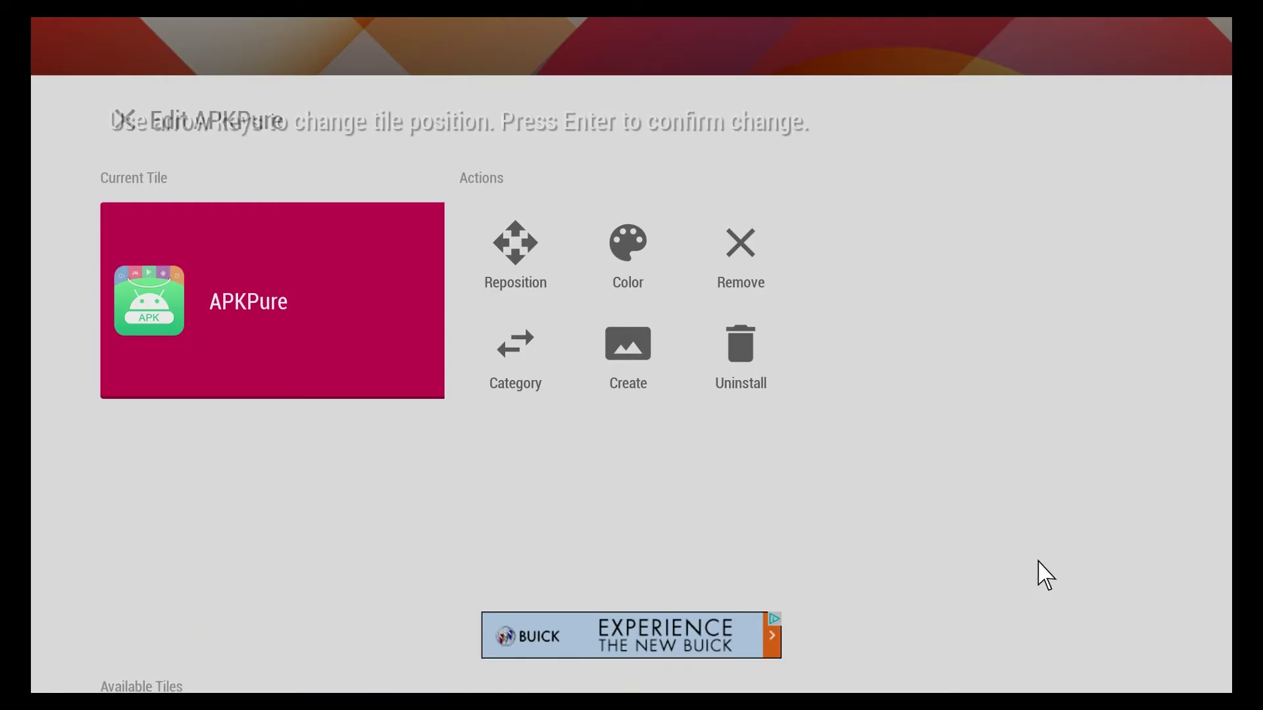
Recolour the APKPure tile green and bring up its category choices
{"action": "left_click", "coordinate": [621, 247]}
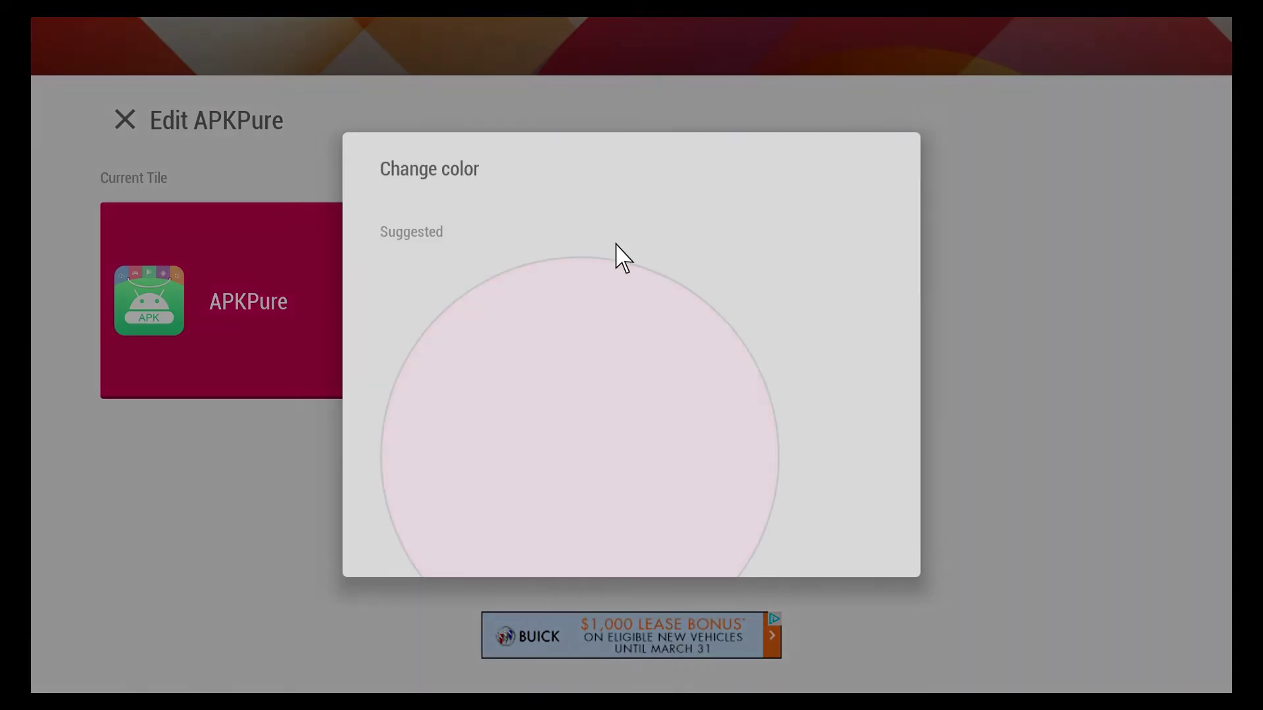
{"action": "left_click", "coordinate": [759, 385]}
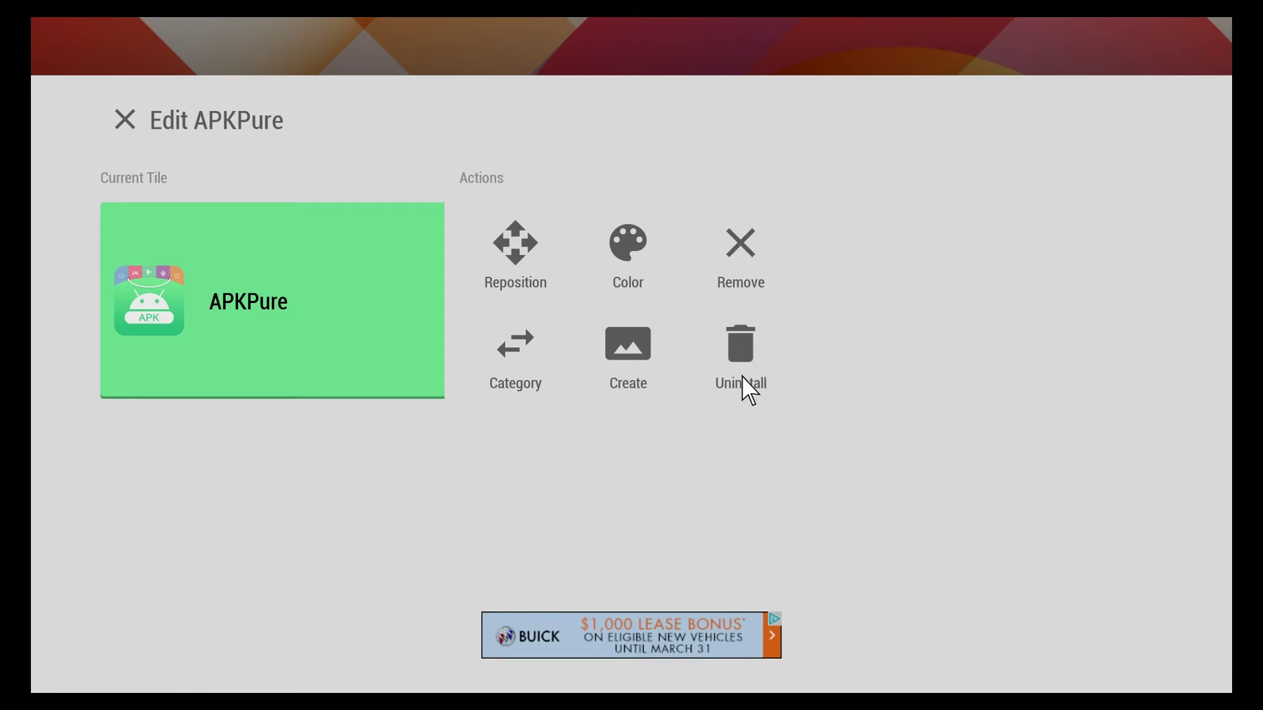
{"action": "left_click", "coordinate": [512, 365]}
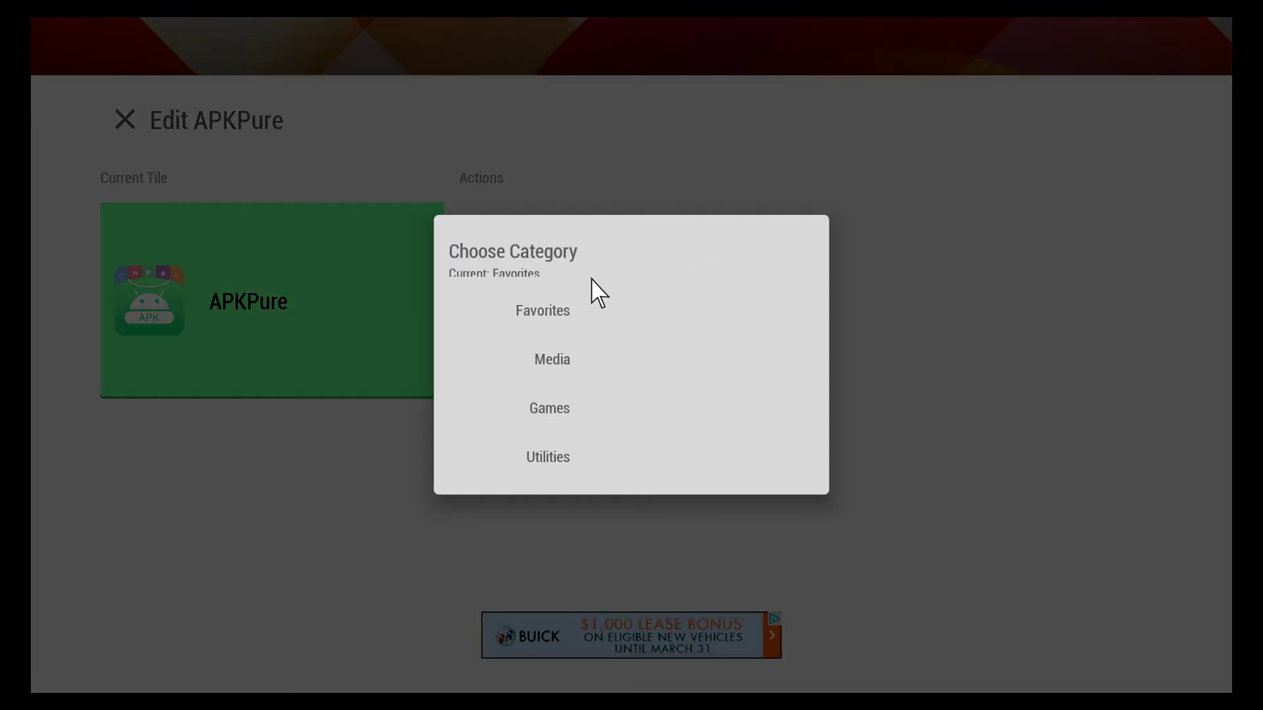
Pick a category for APKPure, then open and dismiss the empty Recent image picker
{"action": "left_click", "coordinate": [552, 360]}
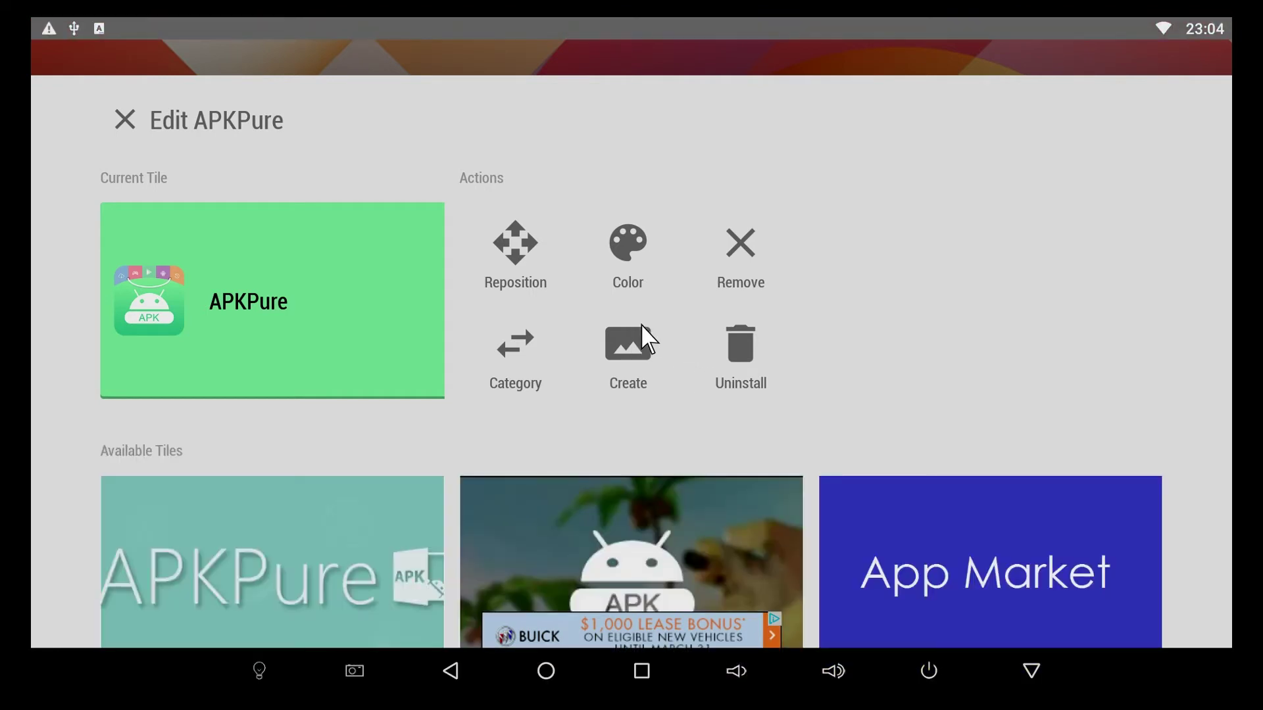
{"action": "left_click", "coordinate": [644, 343]}
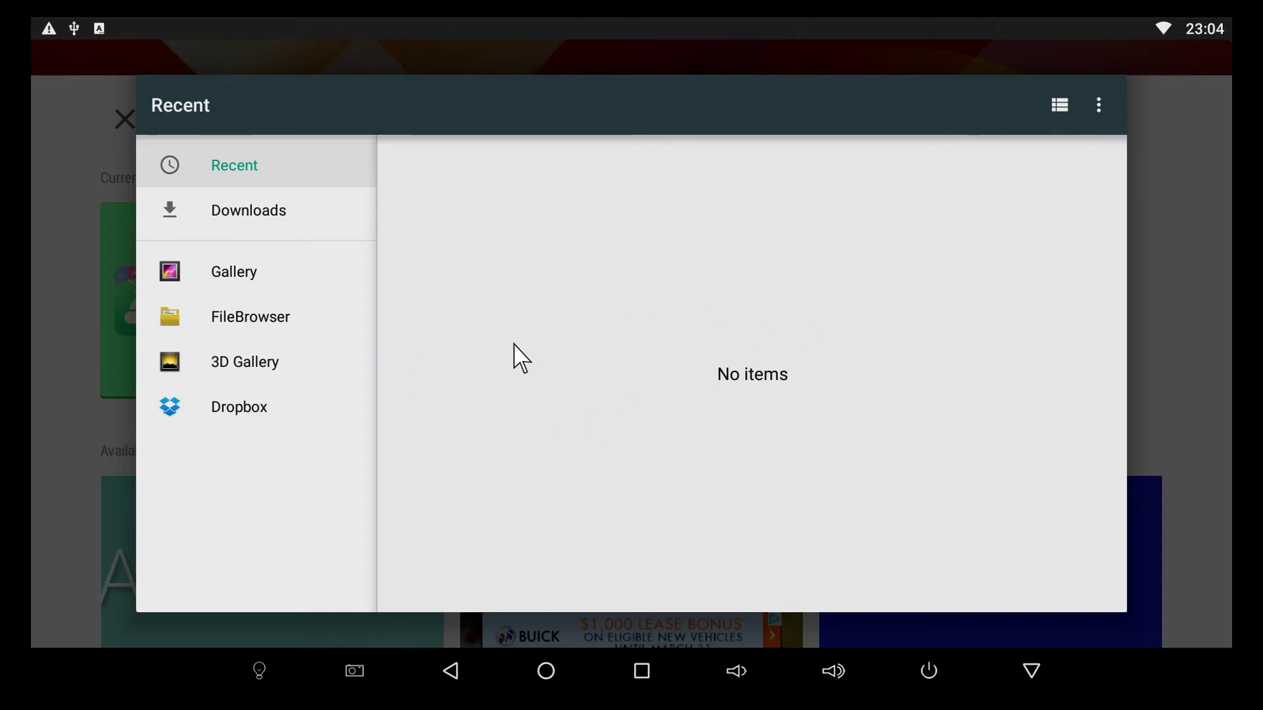
{"action": "key", "text": "Escape"}
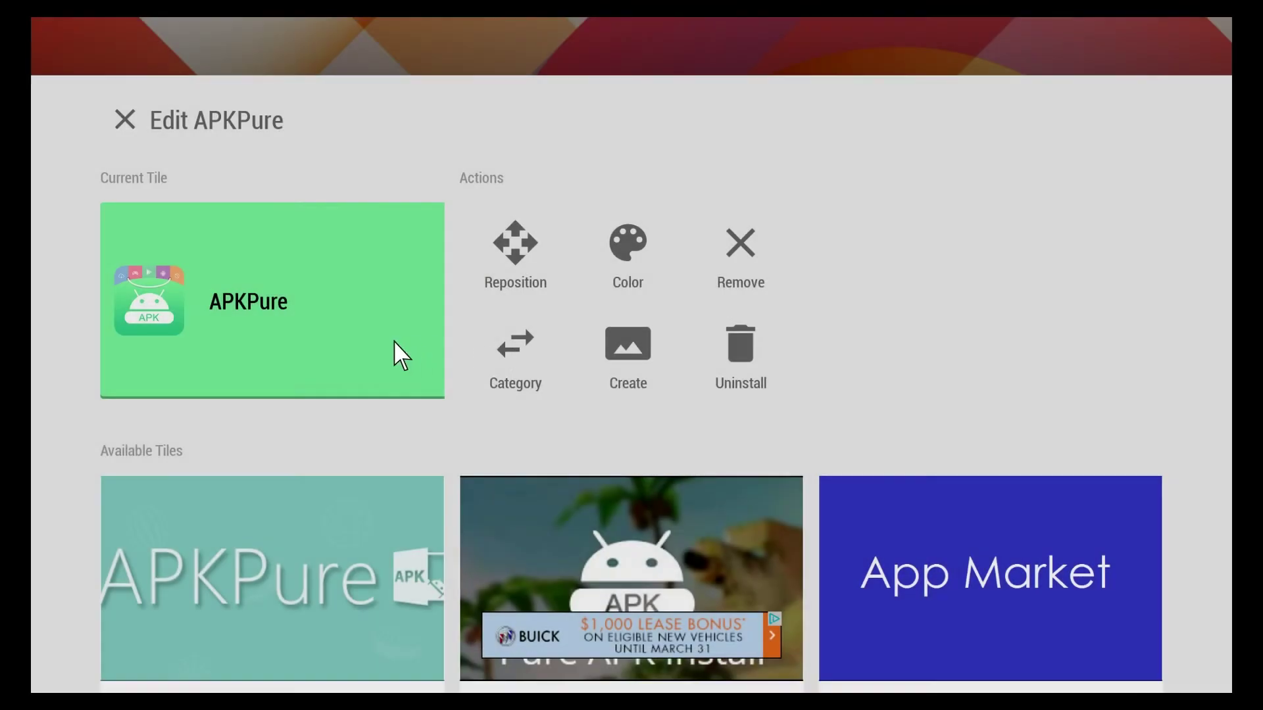
Apply the 'Pure APK Install' artwork to the APKPure tile and return home
{"action": "scroll", "coordinate": [393, 342], "scroll_direction": "down", "scroll_amount": 3}
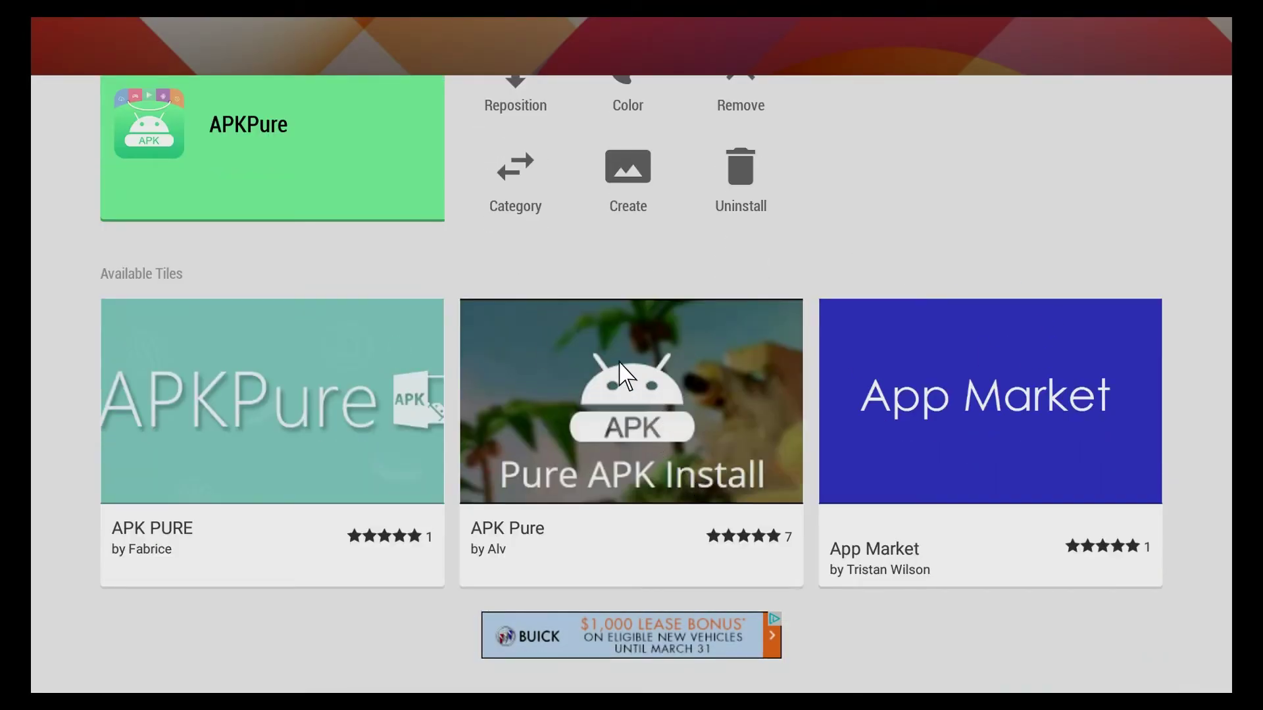
{"action": "left_click", "coordinate": [630, 427]}
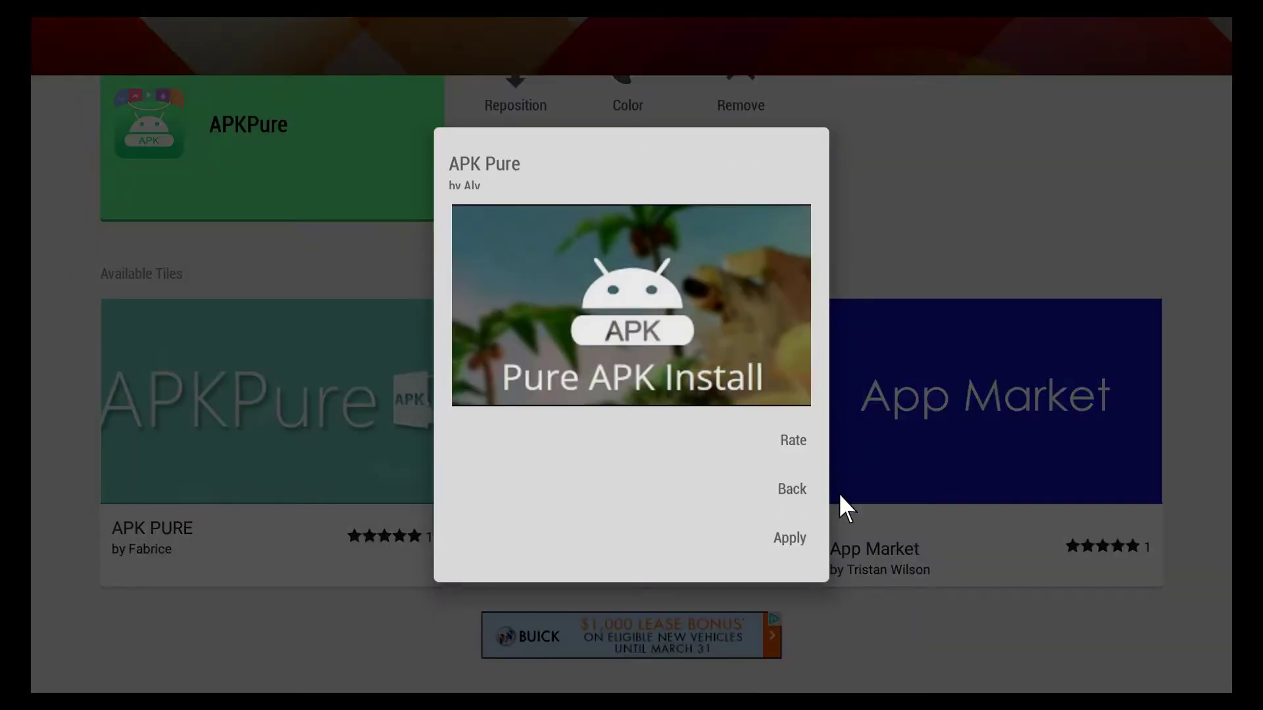
{"action": "left_click", "coordinate": [789, 538]}
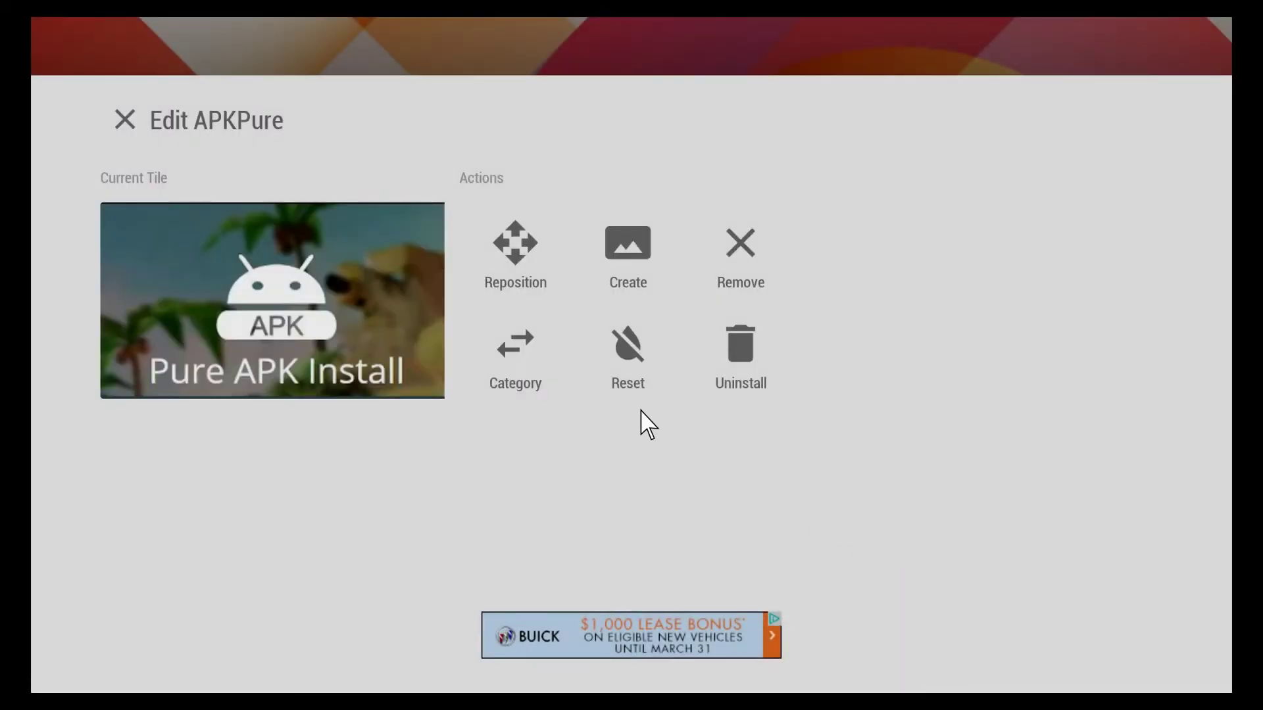
{"action": "right_click", "coordinate": [593, 413]}
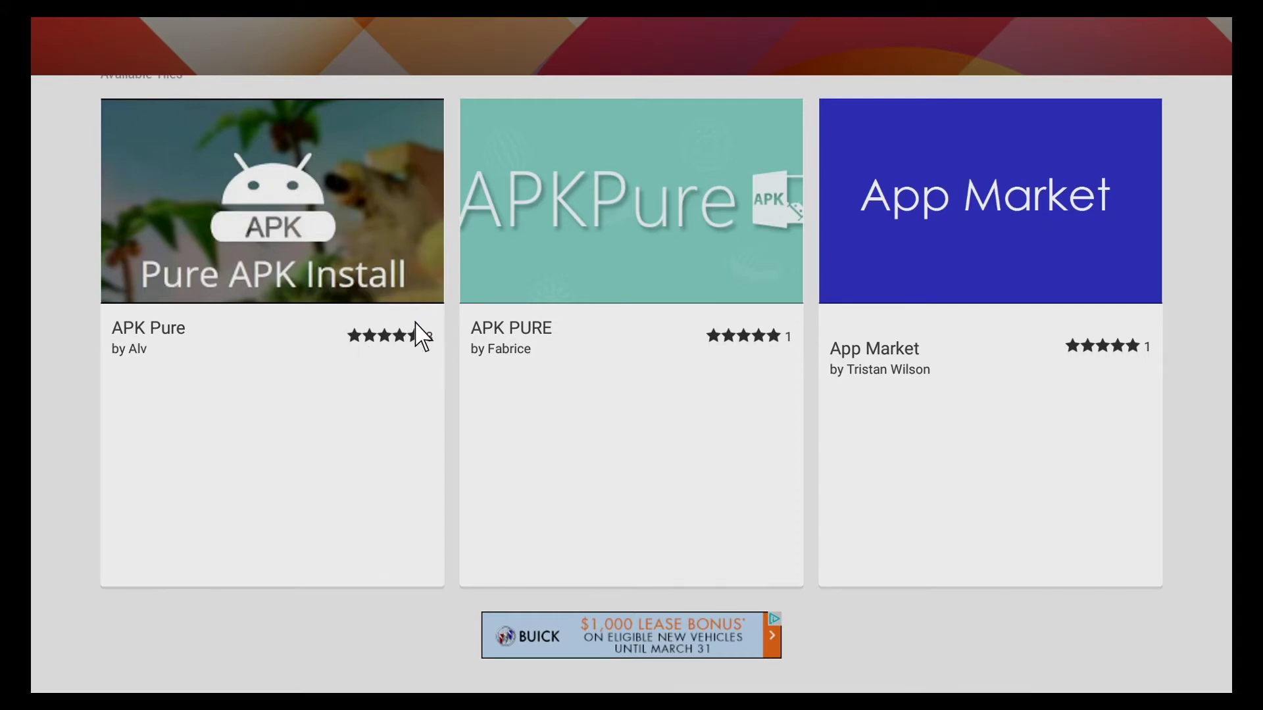
{"action": "left_click", "coordinate": [378, 335]}
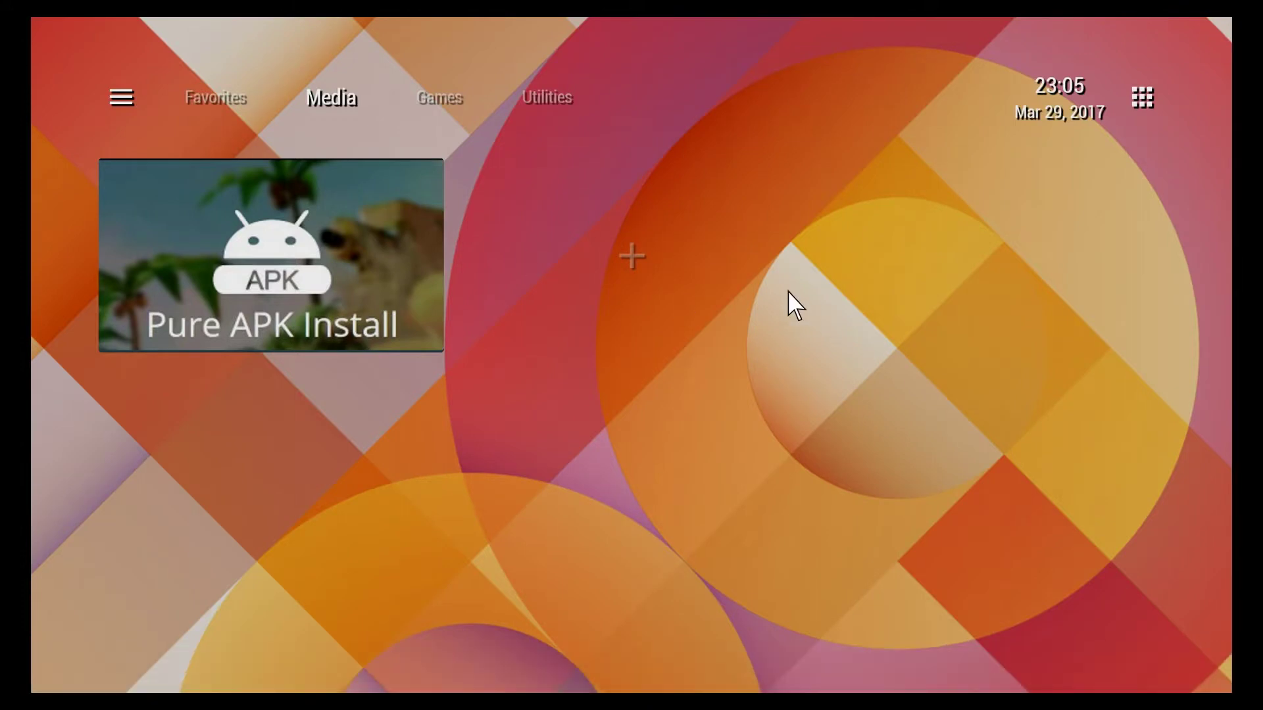
Open the Crackle tile's Edit page in Favorites, browse its Available Tiles, then close it
{"action": "left_click", "coordinate": [221, 96]}
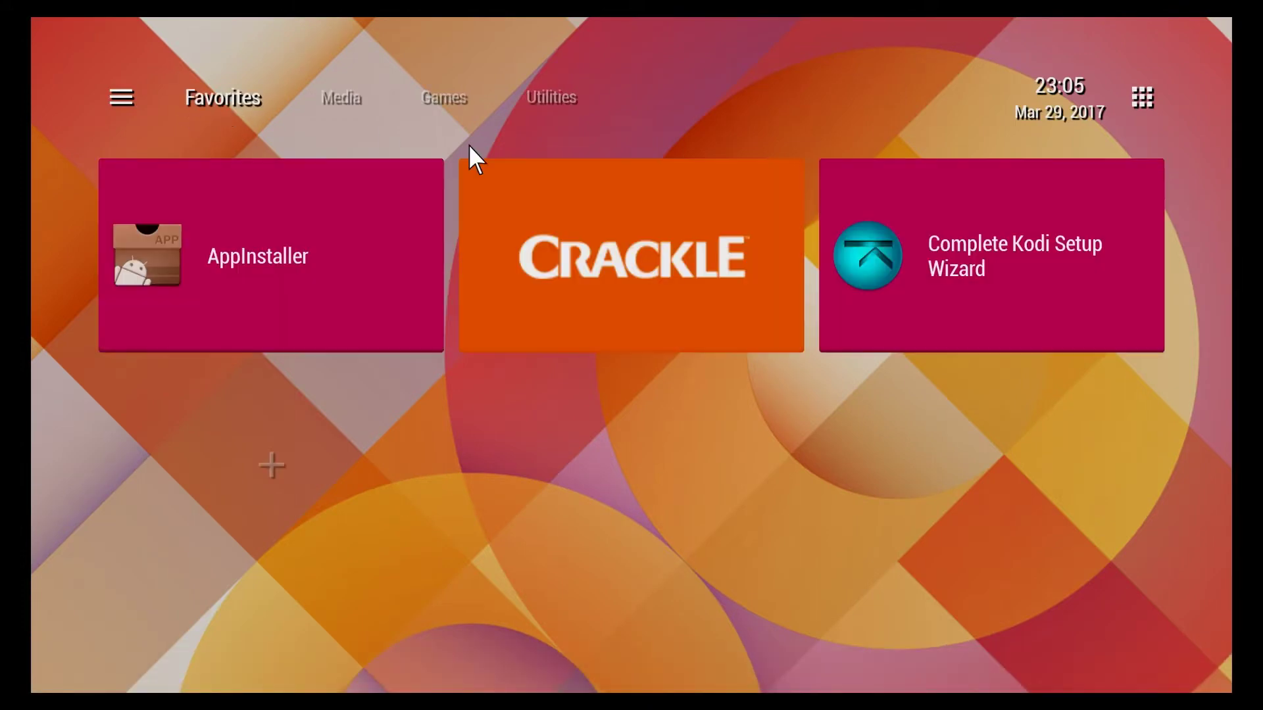
{"action": "left_click", "coordinate": [629, 252]}
{"action": "scroll", "coordinate": [358, 530], "scroll_direction": "down", "scroll_amount": 3}
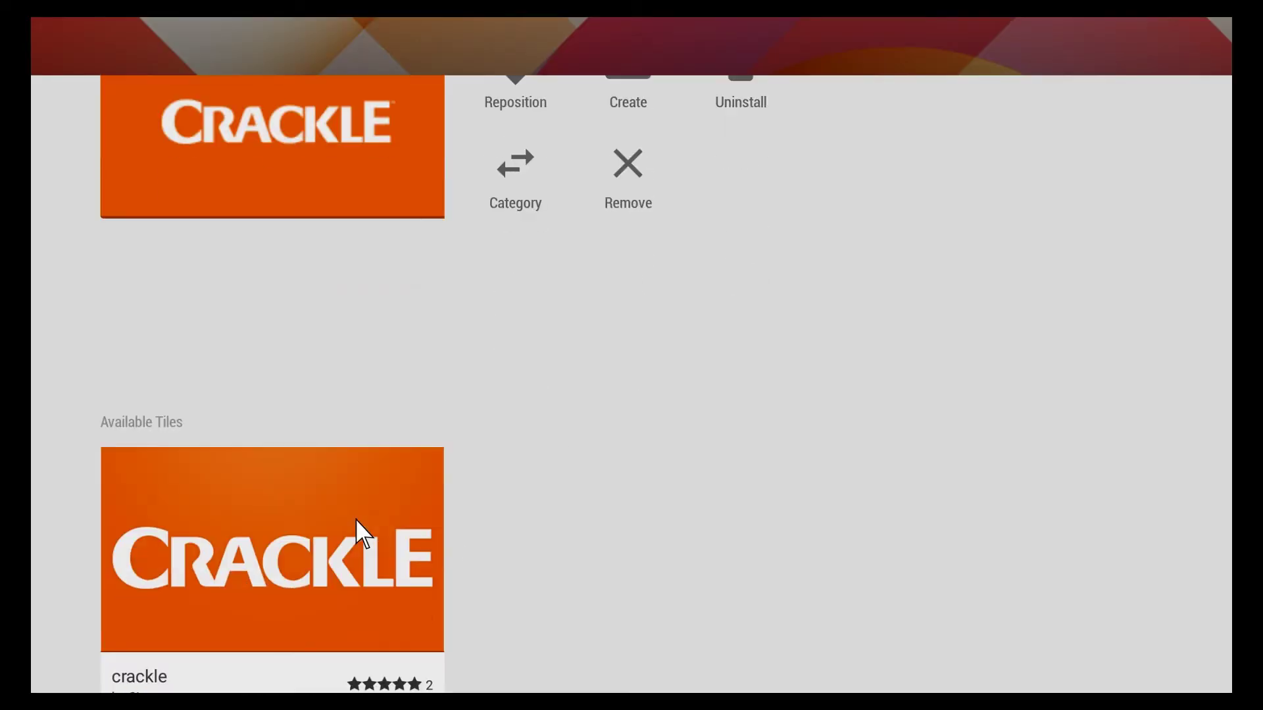
{"action": "scroll", "coordinate": [283, 434], "scroll_direction": "down", "scroll_amount": 2}
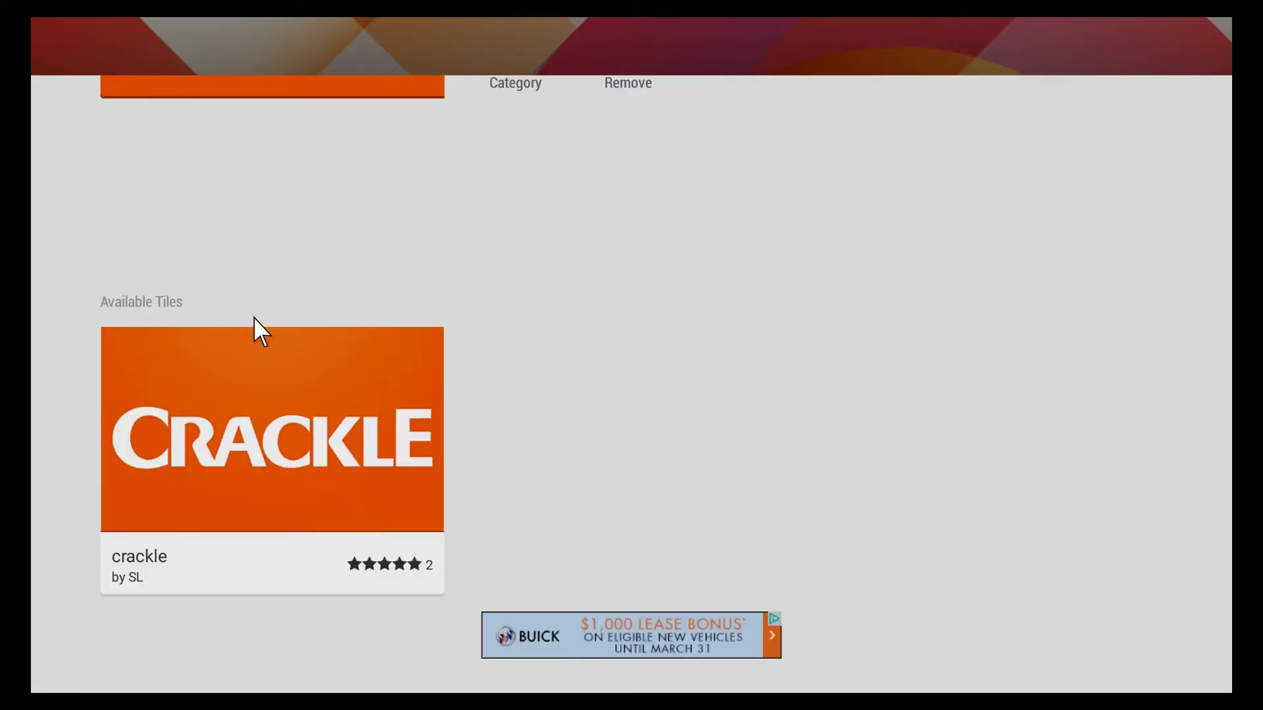
{"action": "scroll", "coordinate": [631, 453], "scroll_direction": "up", "scroll_amount": 5}
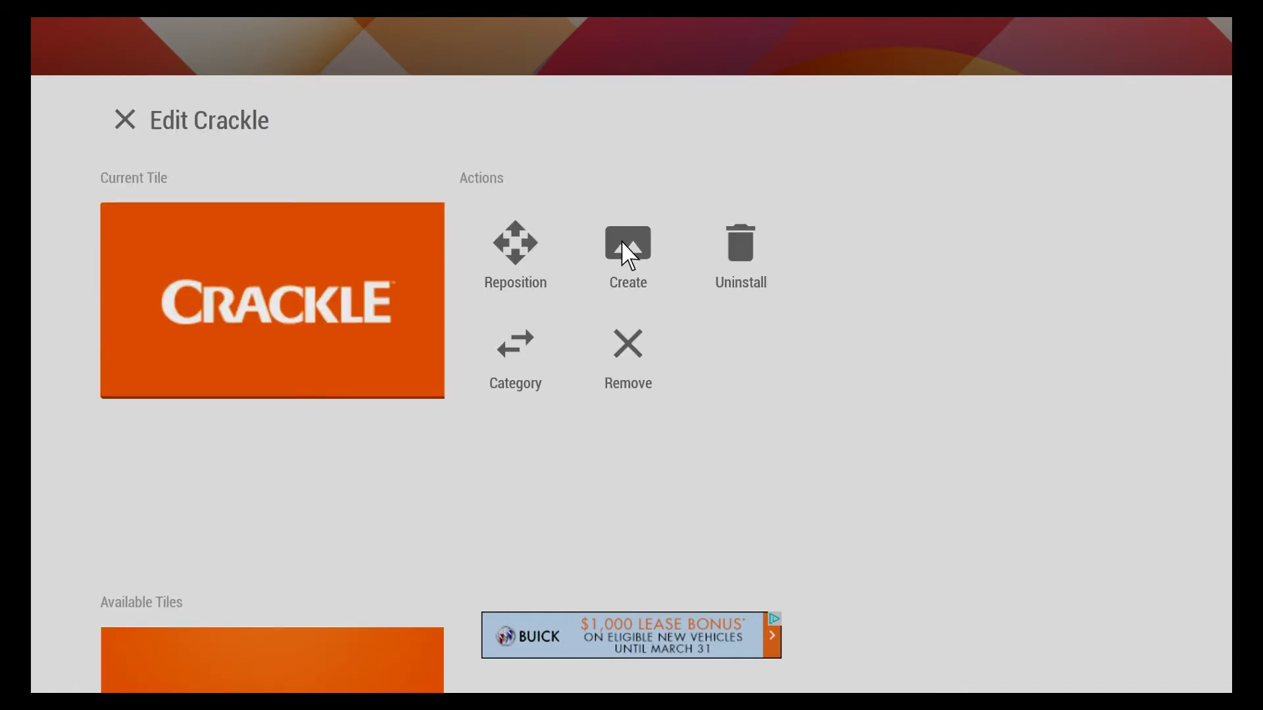
{"action": "left_click", "coordinate": [317, 46]}
Create a new section and rename it from 'Unnamed' to 'movies'
{"action": "left_click", "coordinate": [121, 100]}
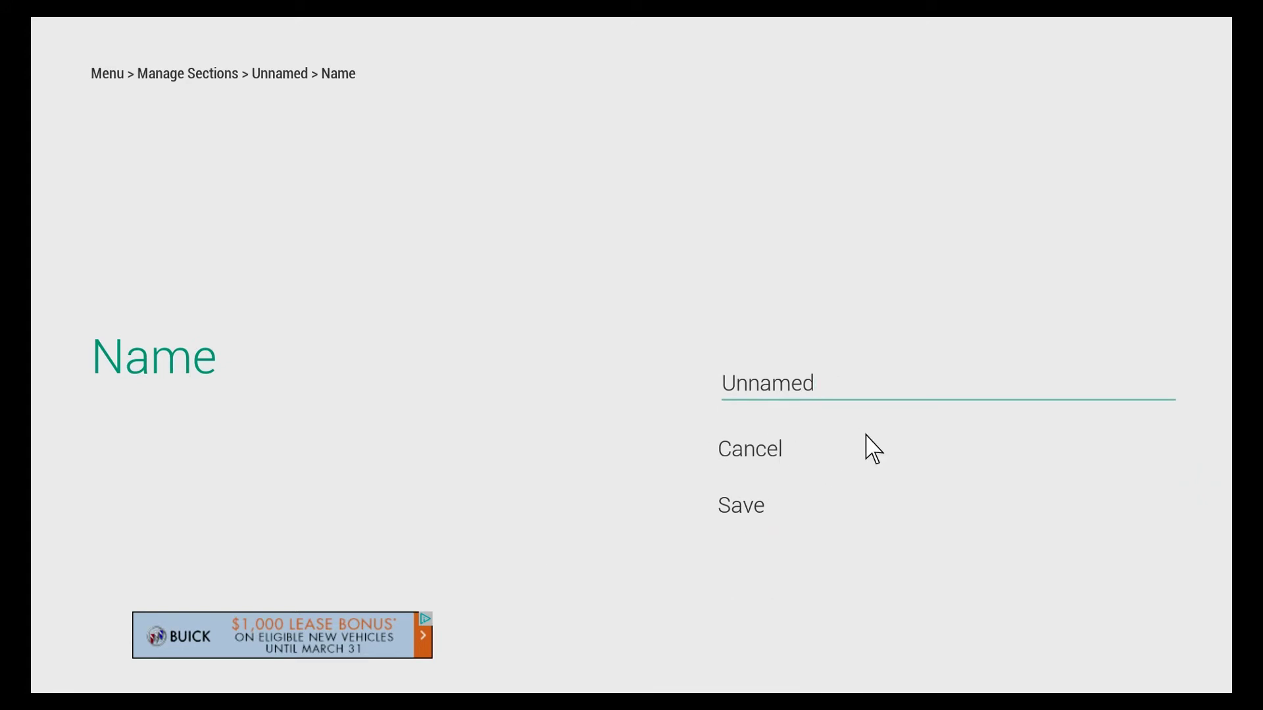
{"action": "left_click", "coordinate": [828, 390]}
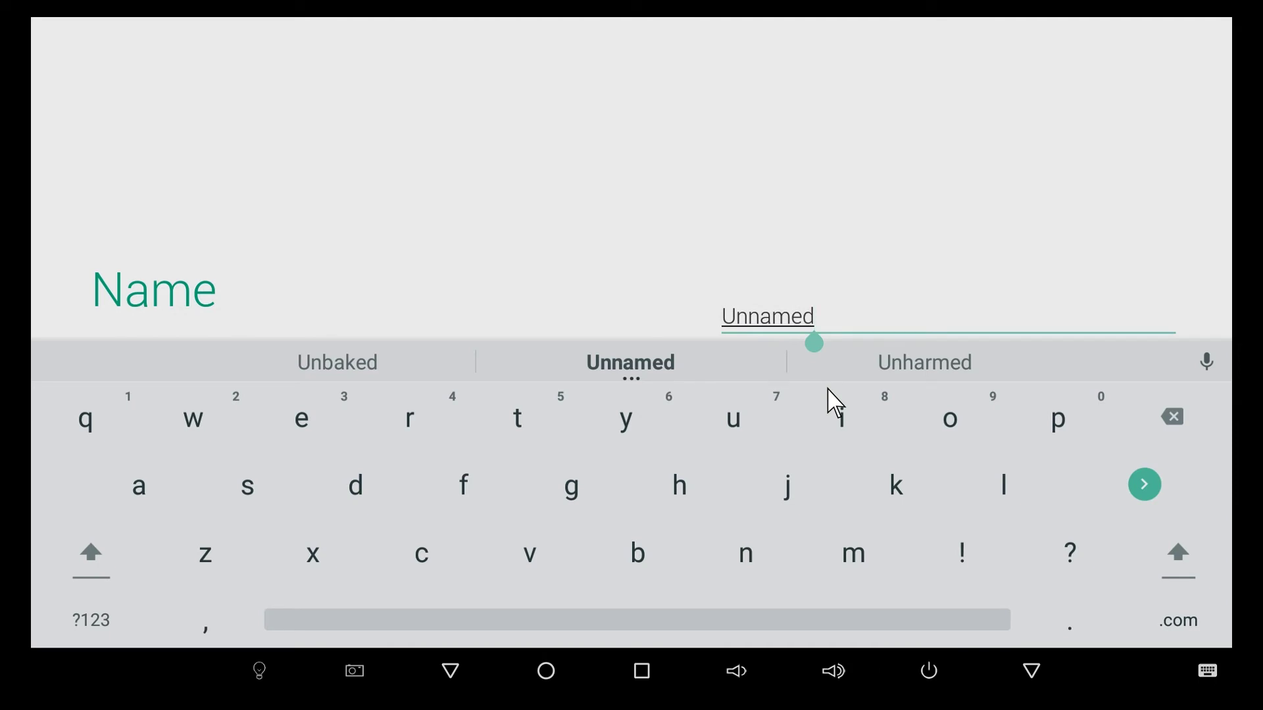
{"action": "key", "text": "BackSpace"}
{"action": "key", "text": "BackSpace"}
{"action": "key", "text": "BackSpace"}
{"action": "key", "text": "BackSpace"}
{"action": "key", "text": "BackSpace"}
{"action": "key", "text": "BackSpace"}
{"action": "key", "text": "BackSpace"}
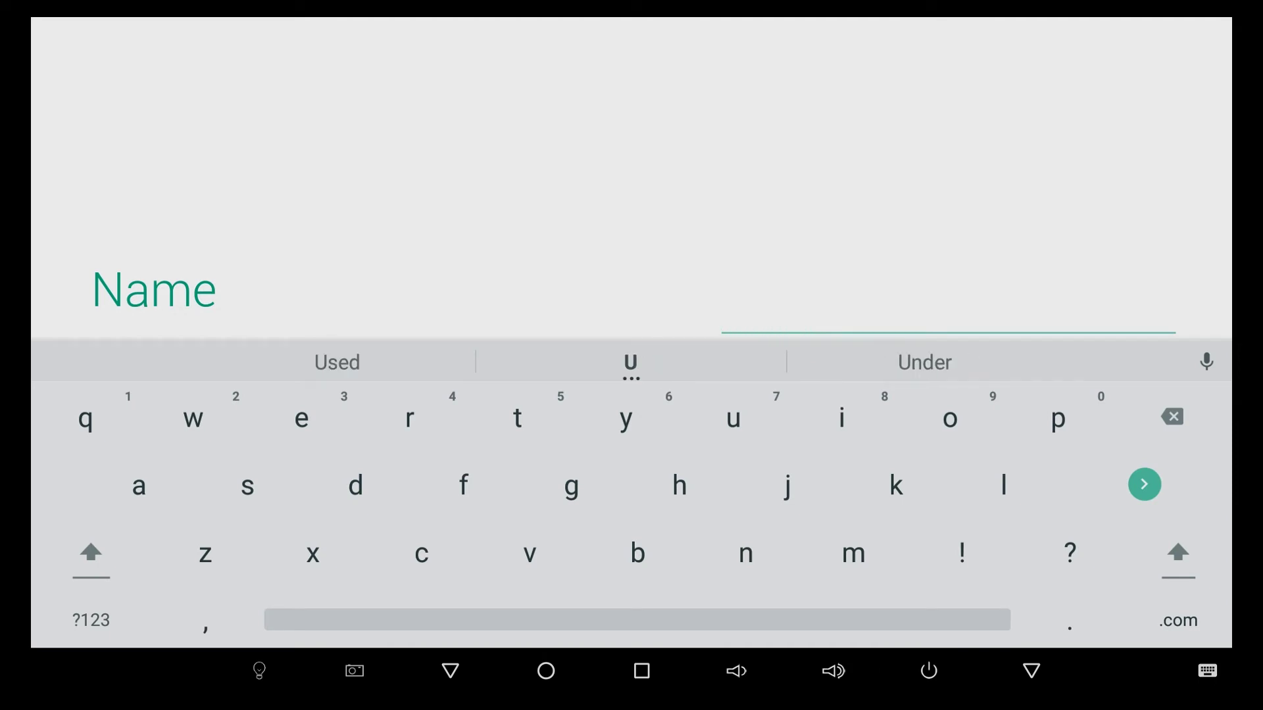
{"action": "type", "text": "movies"}
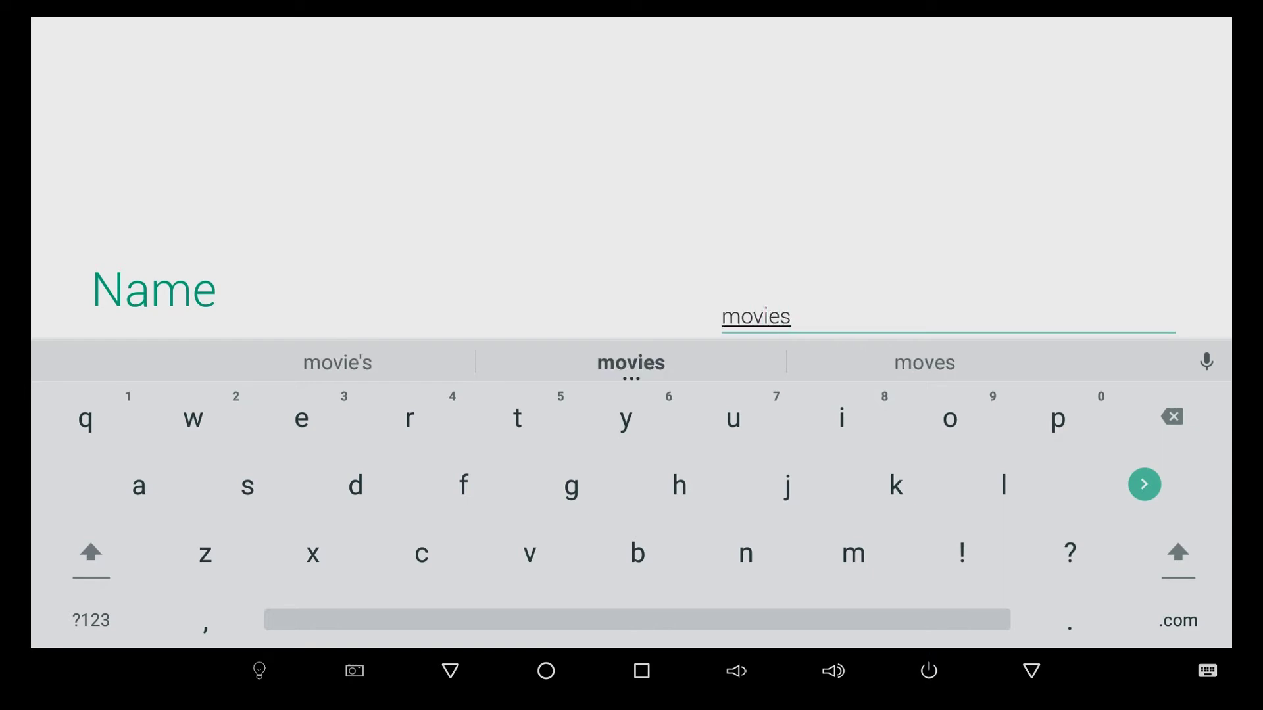
{"action": "key", "text": "Return"}
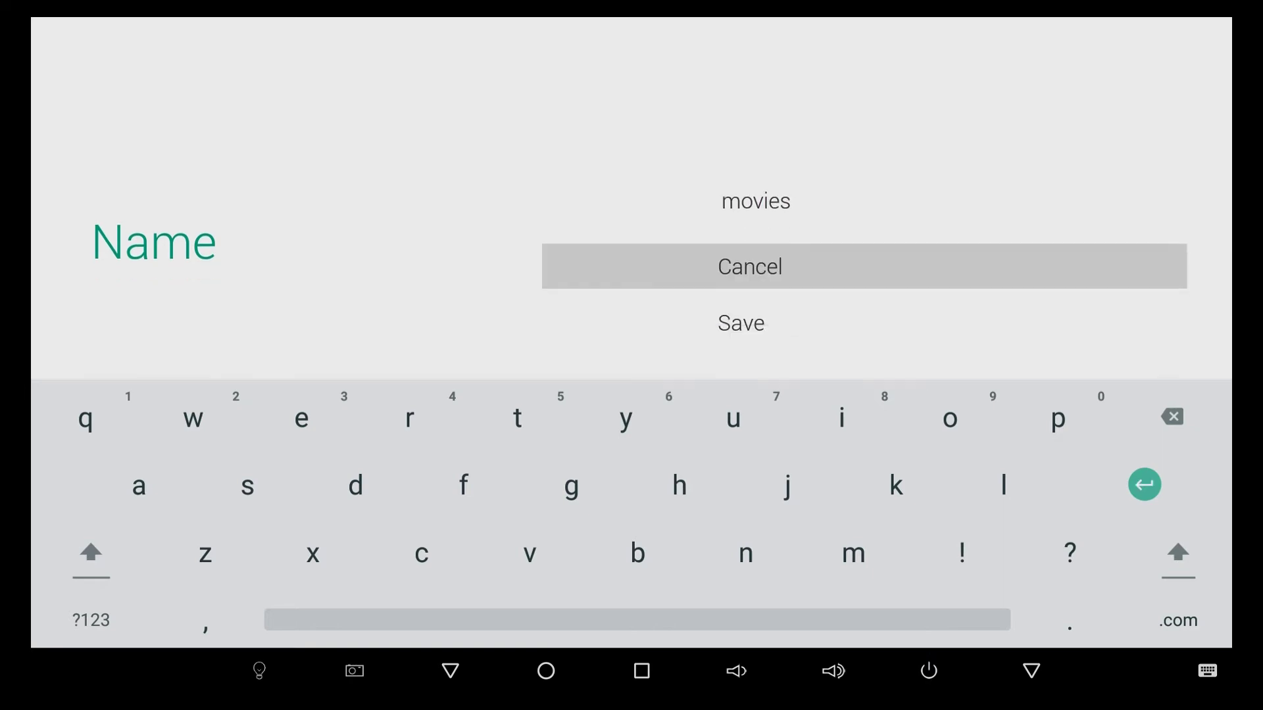
{"action": "left_click", "coordinate": [738, 322]}
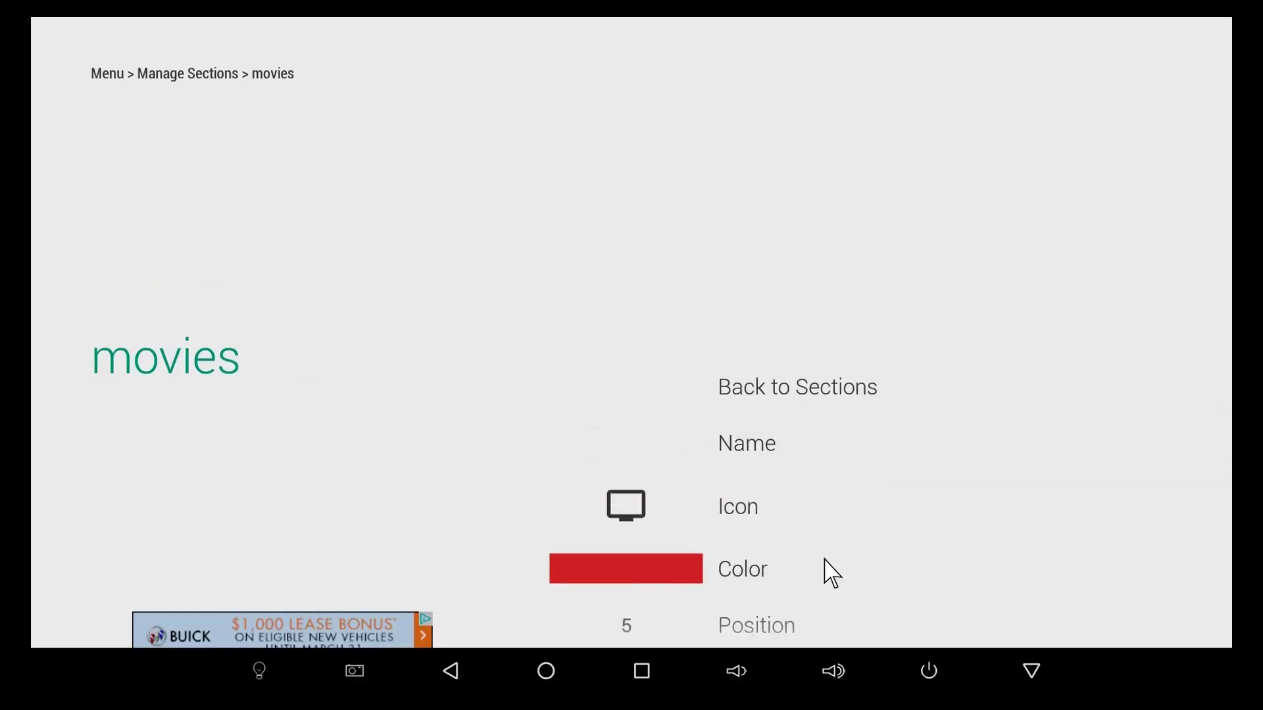
Give the movies section a crimson colour, film-strip icon and position 1
{"action": "left_click", "coordinate": [751, 572]}
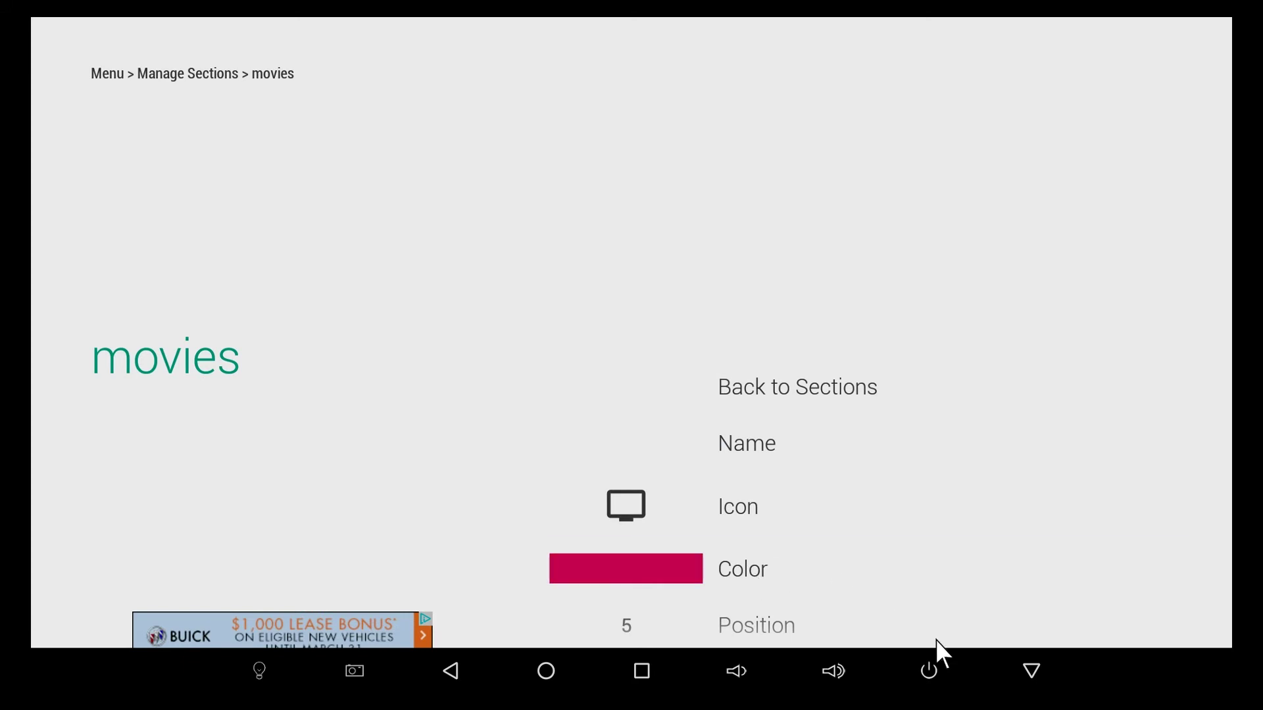
{"action": "left_click", "coordinate": [750, 506]}
{"action": "scroll", "coordinate": [816, 512], "scroll_direction": "down", "scroll_amount": 1}
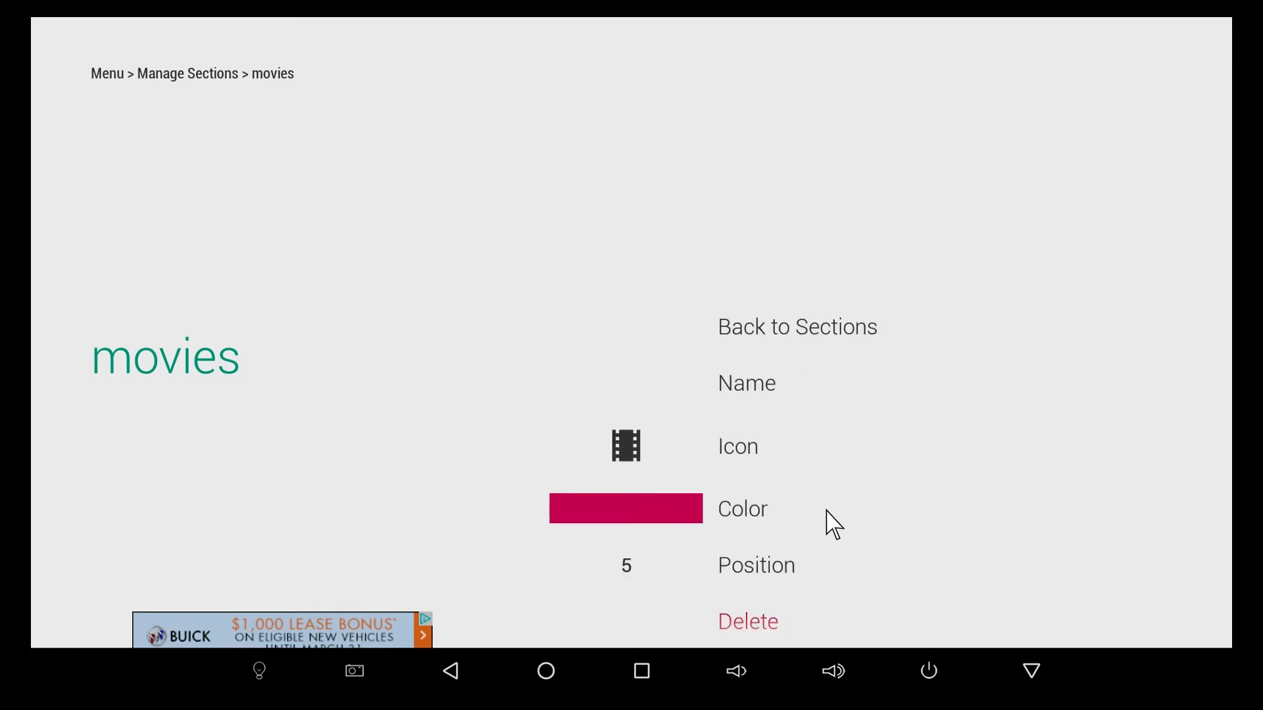
{"action": "scroll", "coordinate": [822, 506], "scroll_direction": "down", "scroll_amount": 1}
{"action": "left_click", "coordinate": [755, 442]}
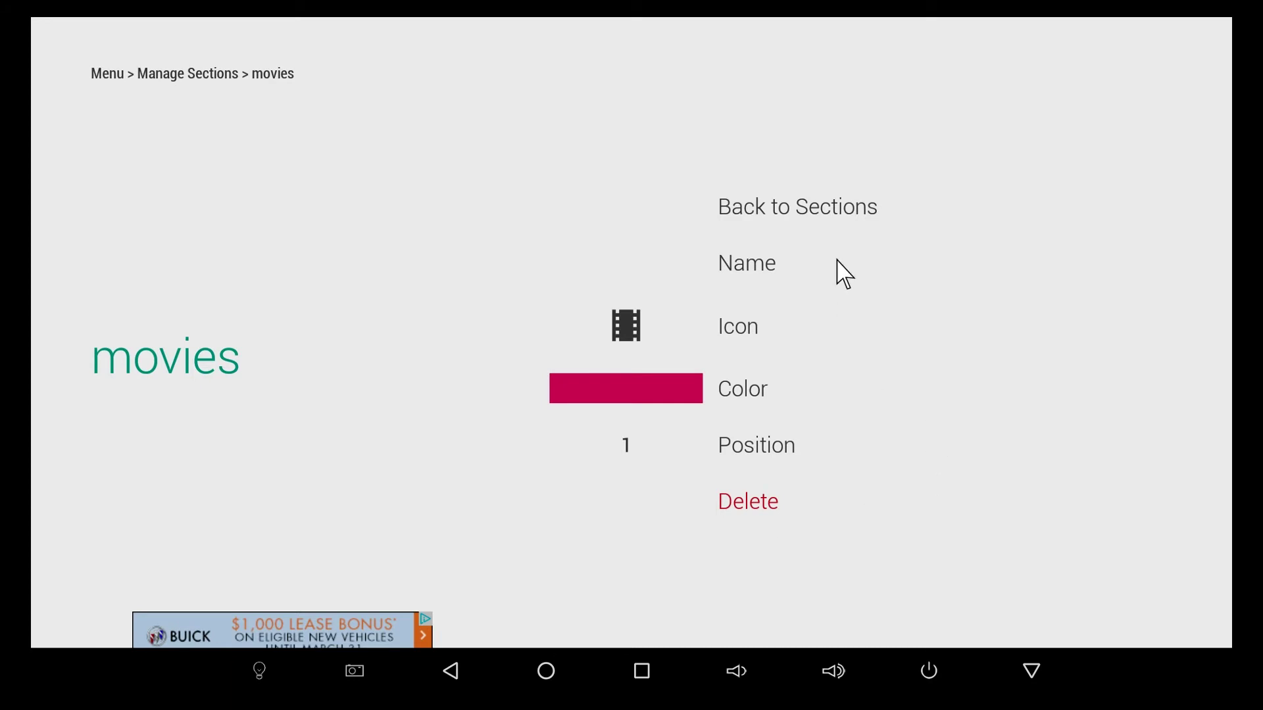
{"action": "key", "text": "Escape"}
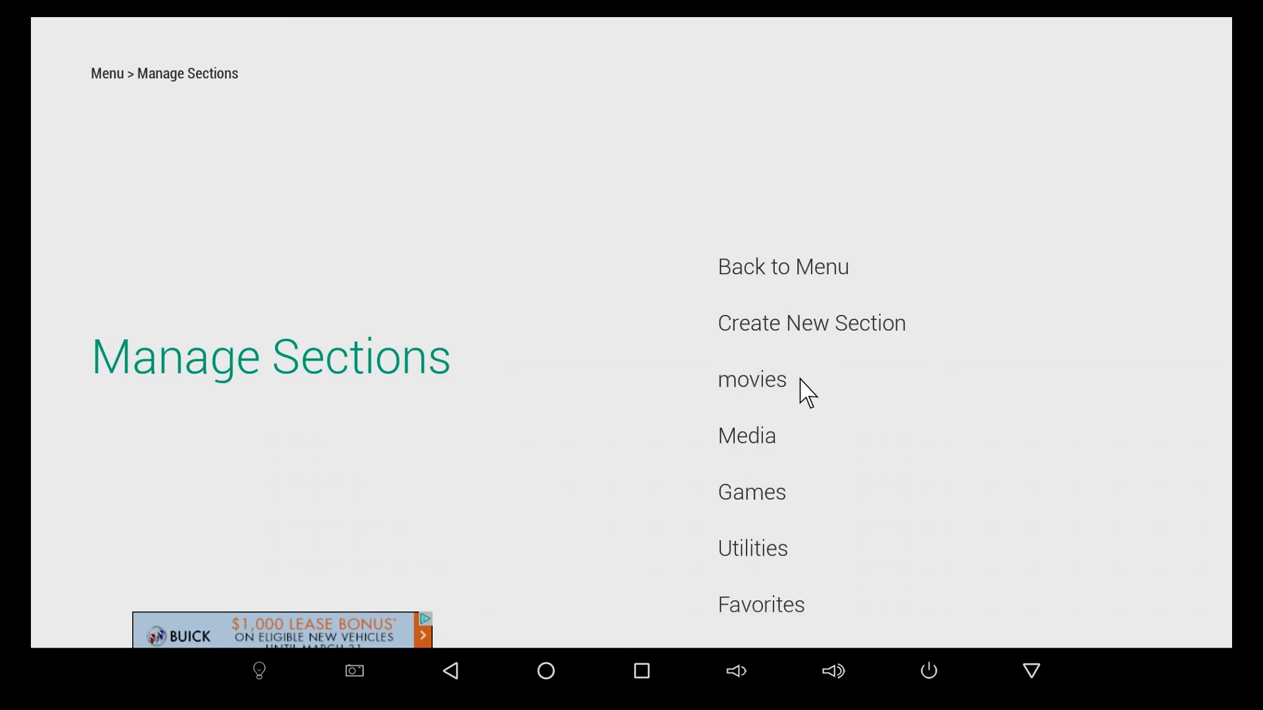
Return home, switch the menu base theme to Light, and open the launcher's settings
{"action": "key", "text": "Escape"}
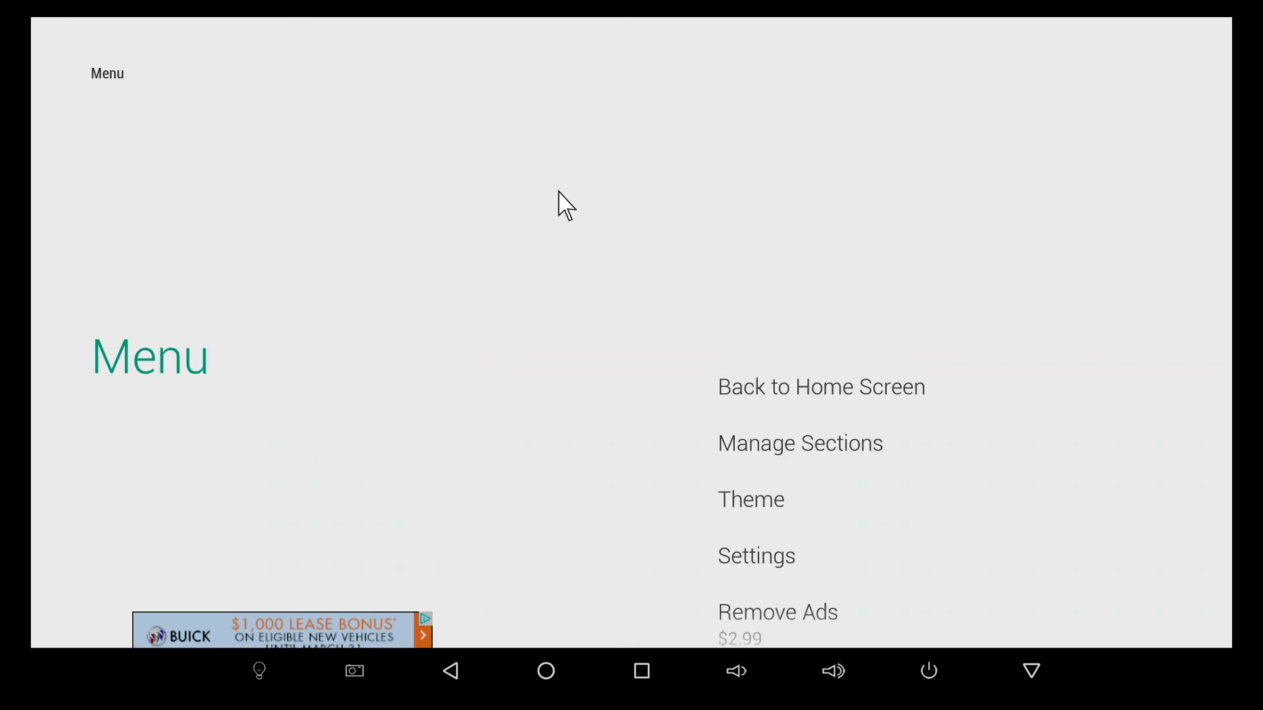
{"action": "key", "text": "Escape"}
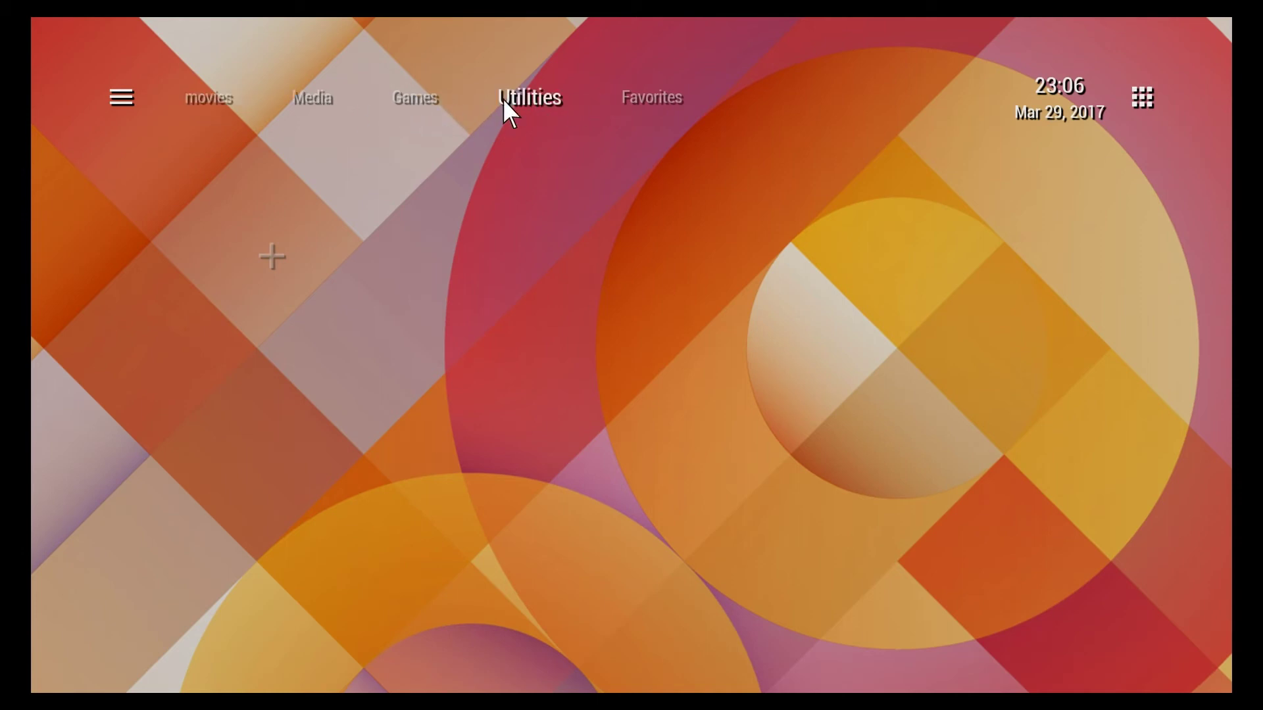
{"action": "left_click", "coordinate": [126, 95]}
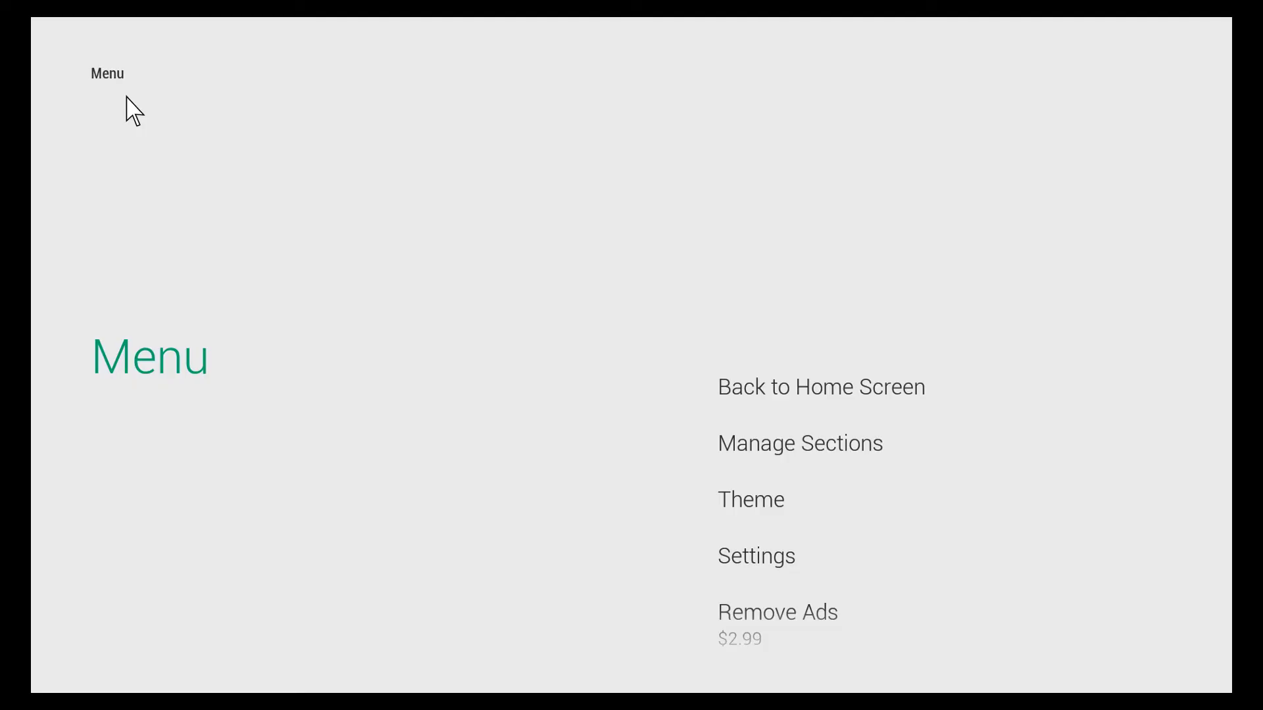
{"action": "left_click", "coordinate": [730, 497]}
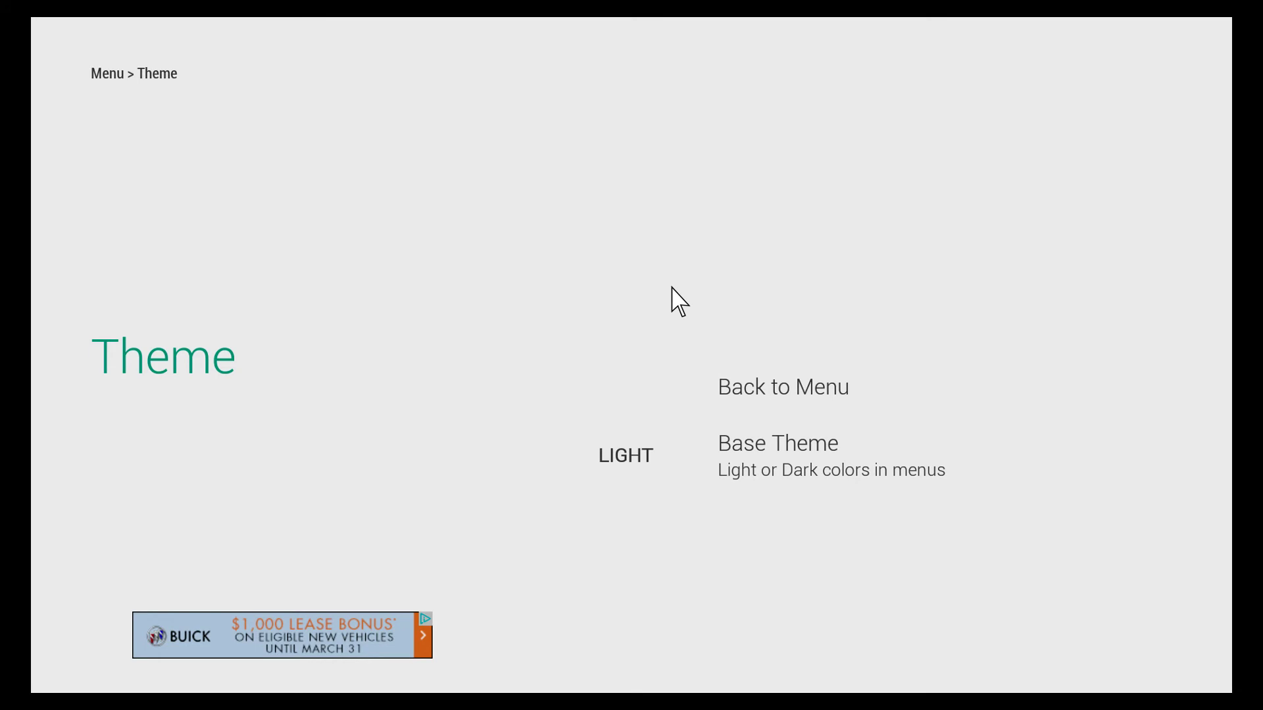
{"action": "left_click", "coordinate": [672, 387]}
{"action": "left_click", "coordinate": [757, 435]}
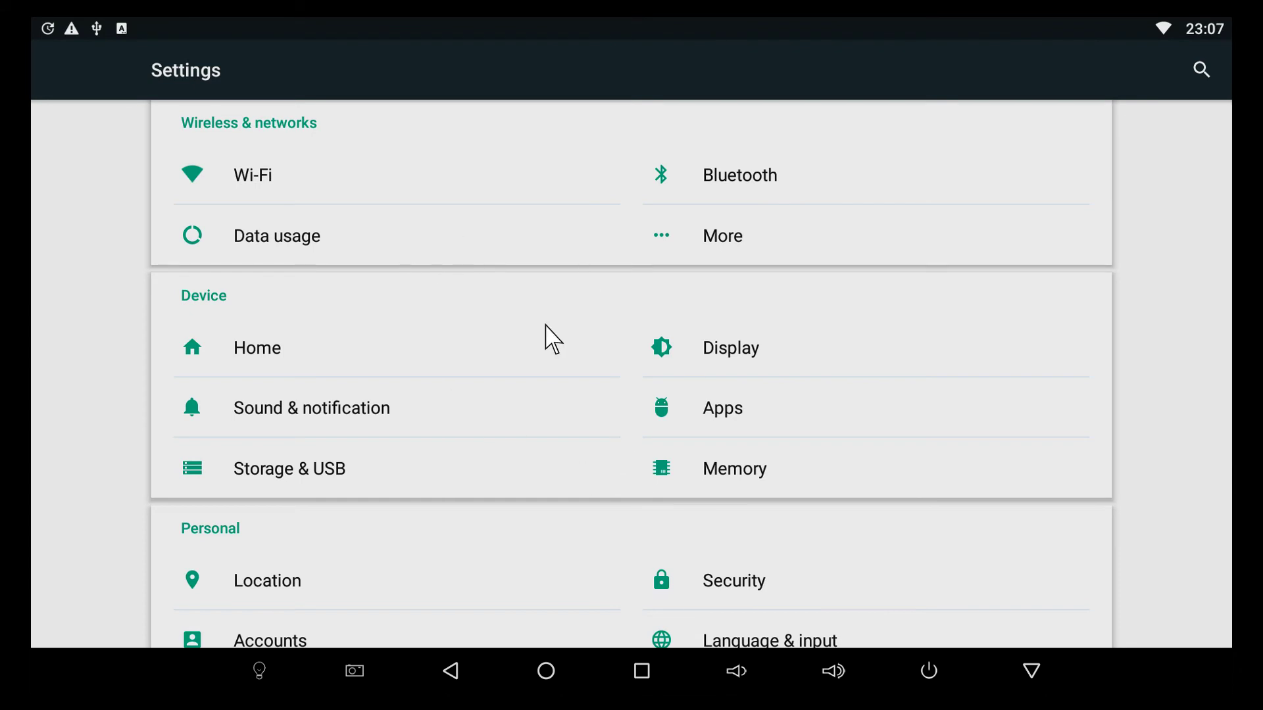
Back in launcher settings, switch Application Wallpaper off
{"action": "right_click", "coordinate": [551, 337]}
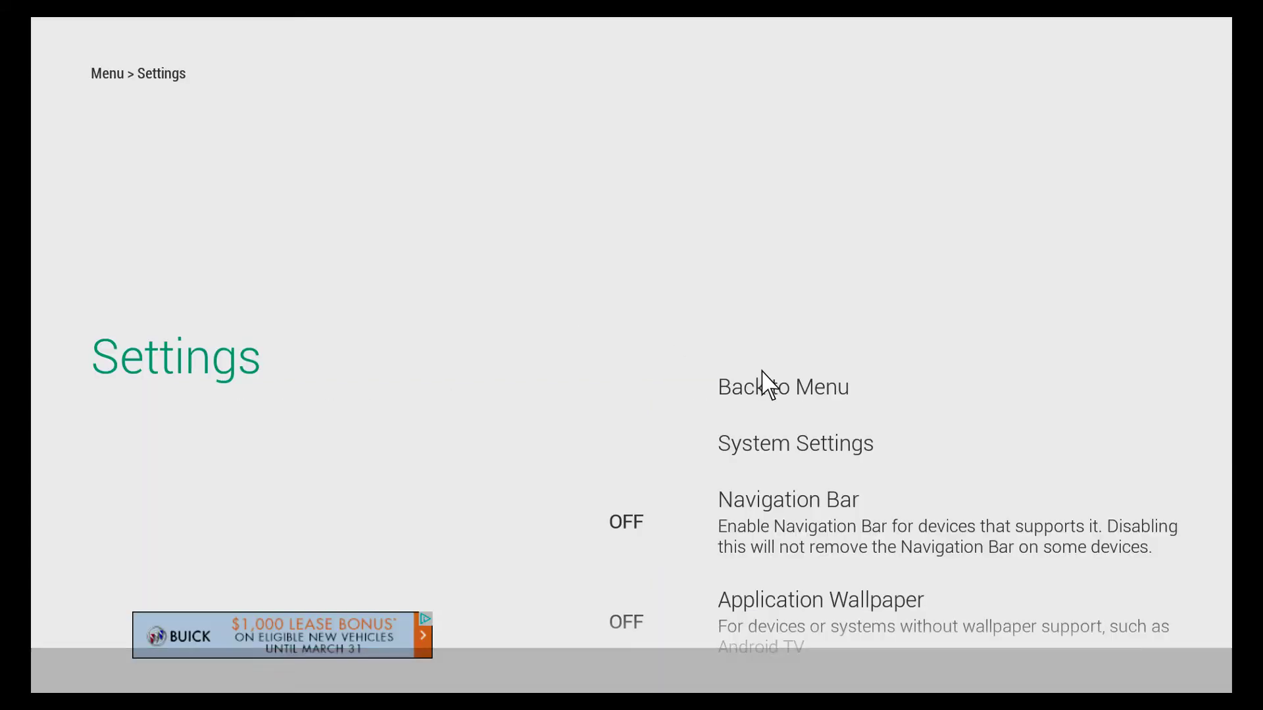
{"action": "scroll", "coordinate": [756, 592], "scroll_direction": "down", "scroll_amount": 2}
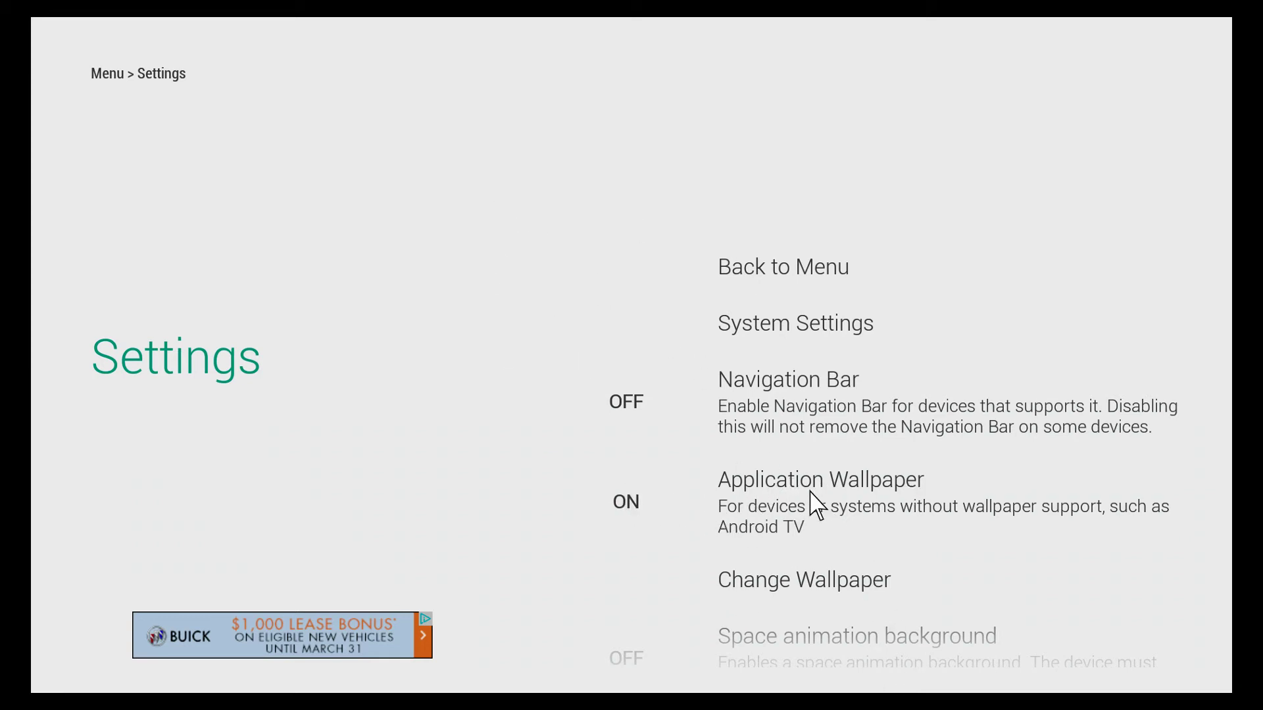
{"action": "left_click", "coordinate": [787, 514]}
Toggle the space animation background on and back off, browse the remaining settings, and return home
{"action": "scroll", "coordinate": [878, 579], "scroll_direction": "down", "scroll_amount": 2}
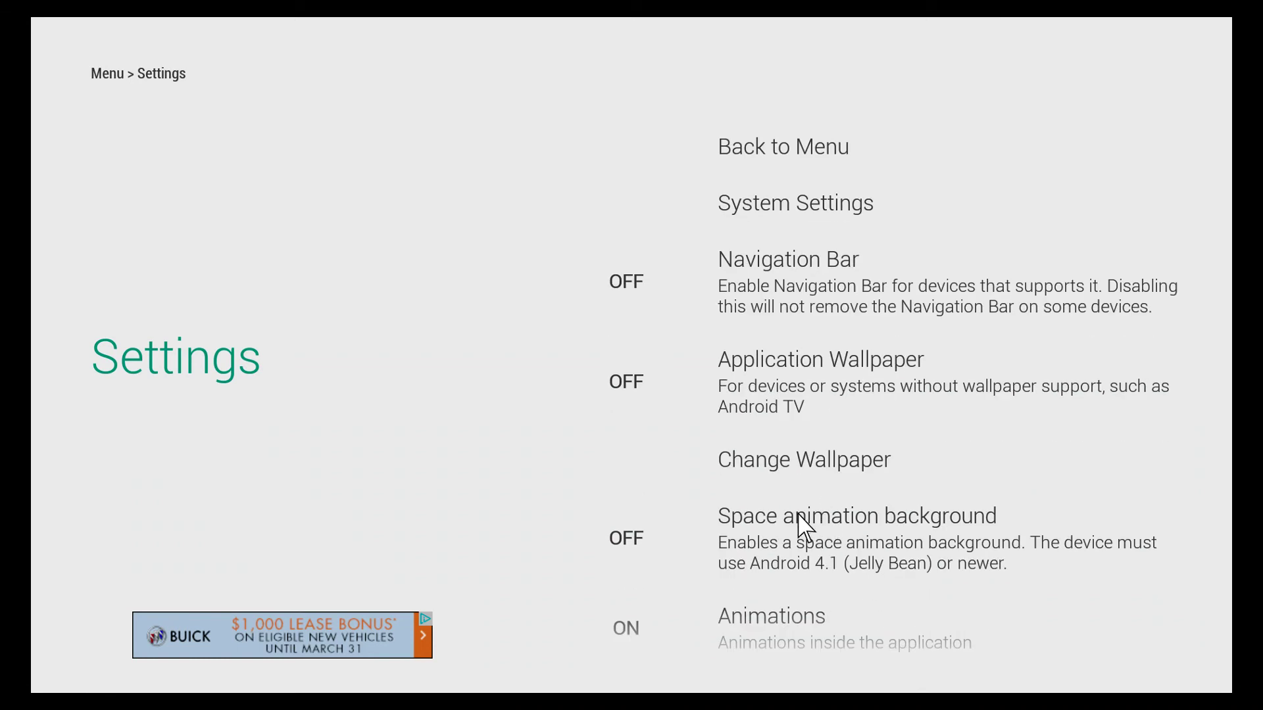
{"action": "left_click", "coordinate": [765, 538]}
{"action": "left_click", "coordinate": [757, 521]}
{"action": "scroll", "coordinate": [789, 559], "scroll_direction": "down", "scroll_amount": 2}
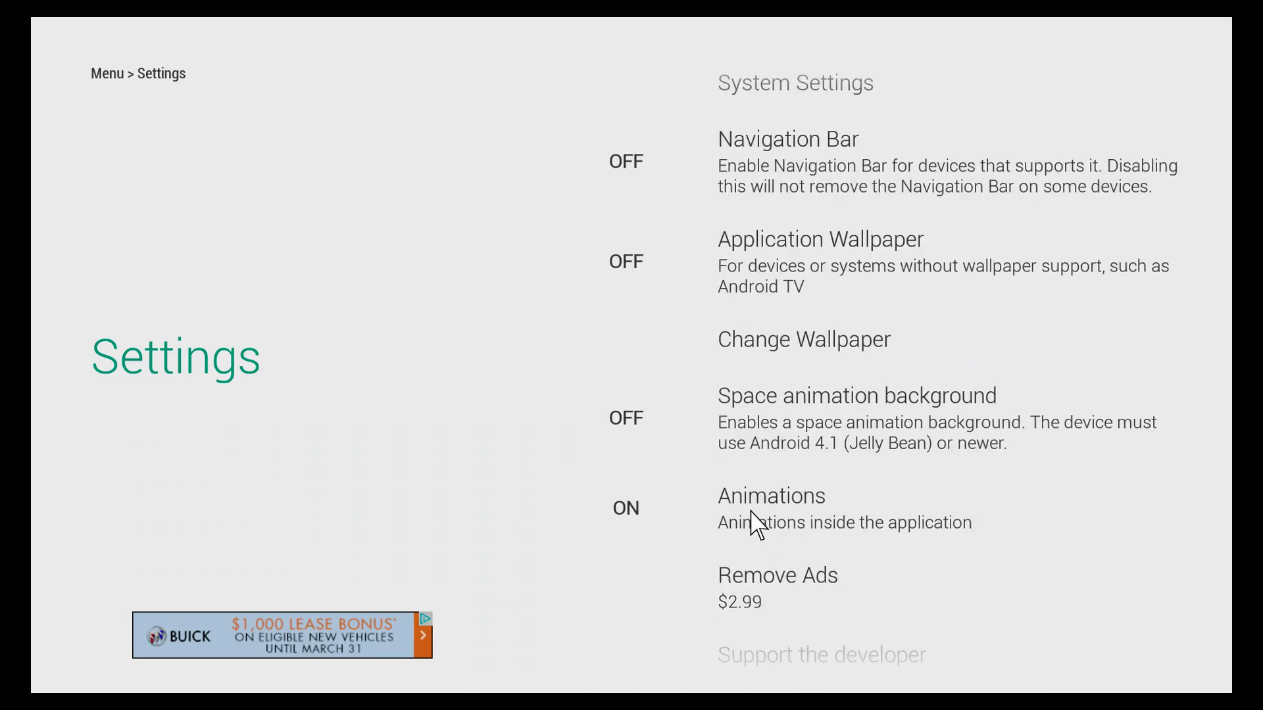
{"action": "scroll", "coordinate": [824, 487], "scroll_direction": "down", "scroll_amount": 1}
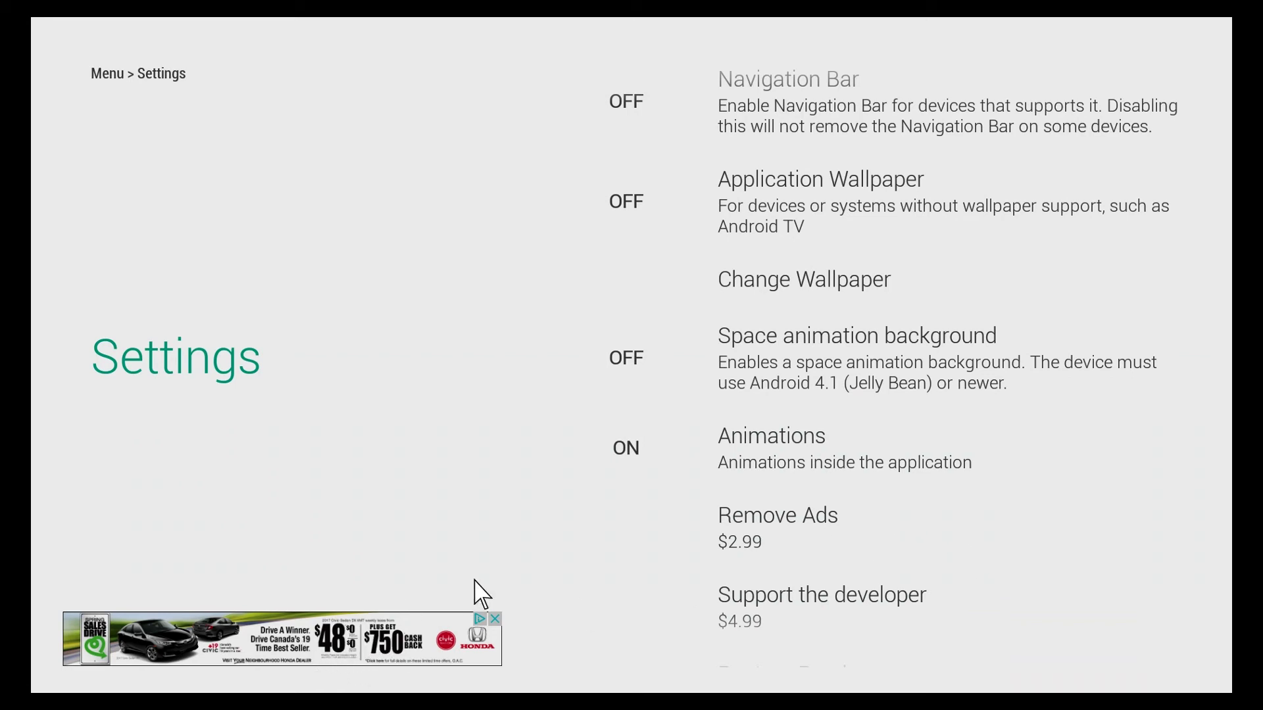
{"action": "scroll", "coordinate": [846, 558], "scroll_direction": "down", "scroll_amount": 1}
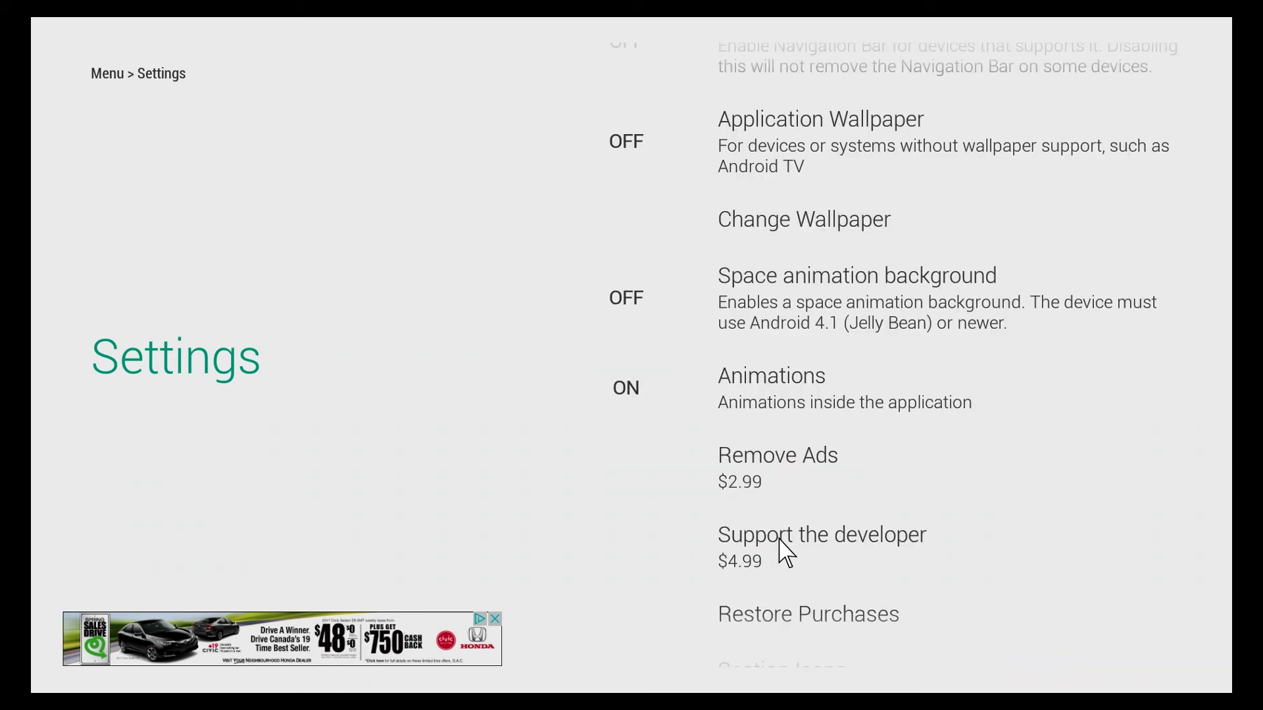
{"action": "scroll", "coordinate": [852, 519], "scroll_direction": "down", "scroll_amount": 2}
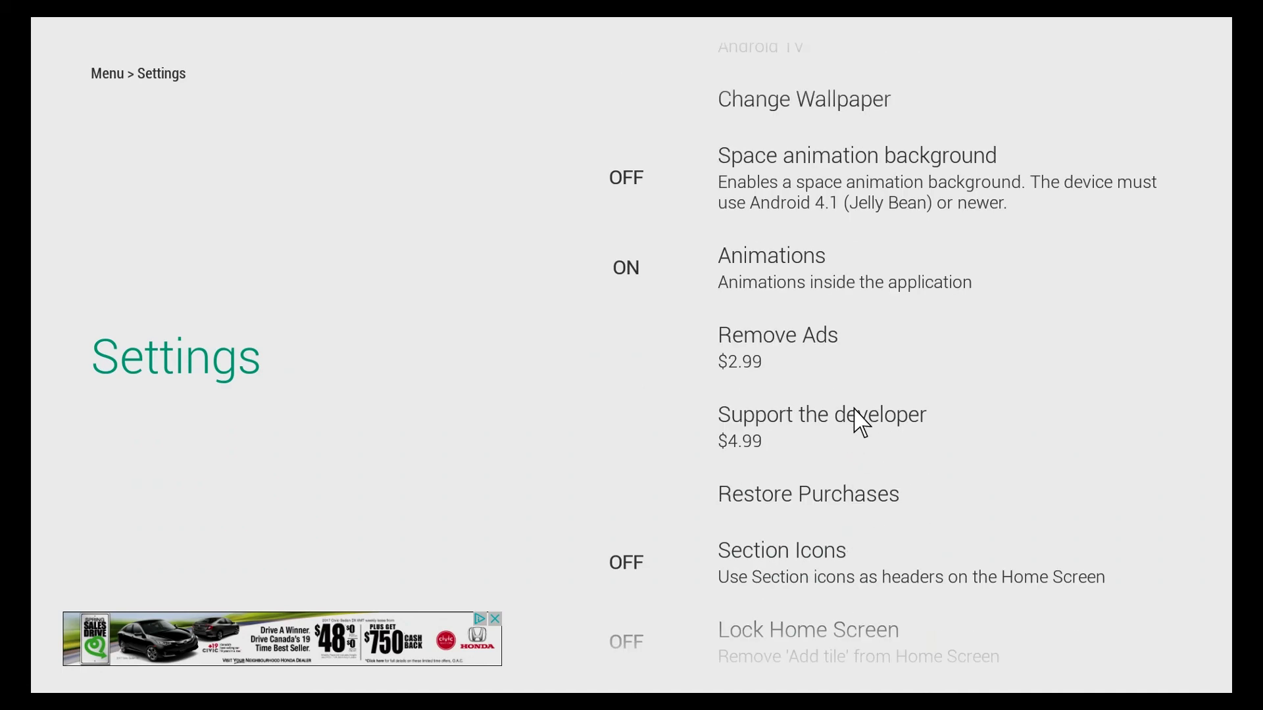
{"action": "scroll", "coordinate": [1138, 514], "scroll_direction": "down", "scroll_amount": 3}
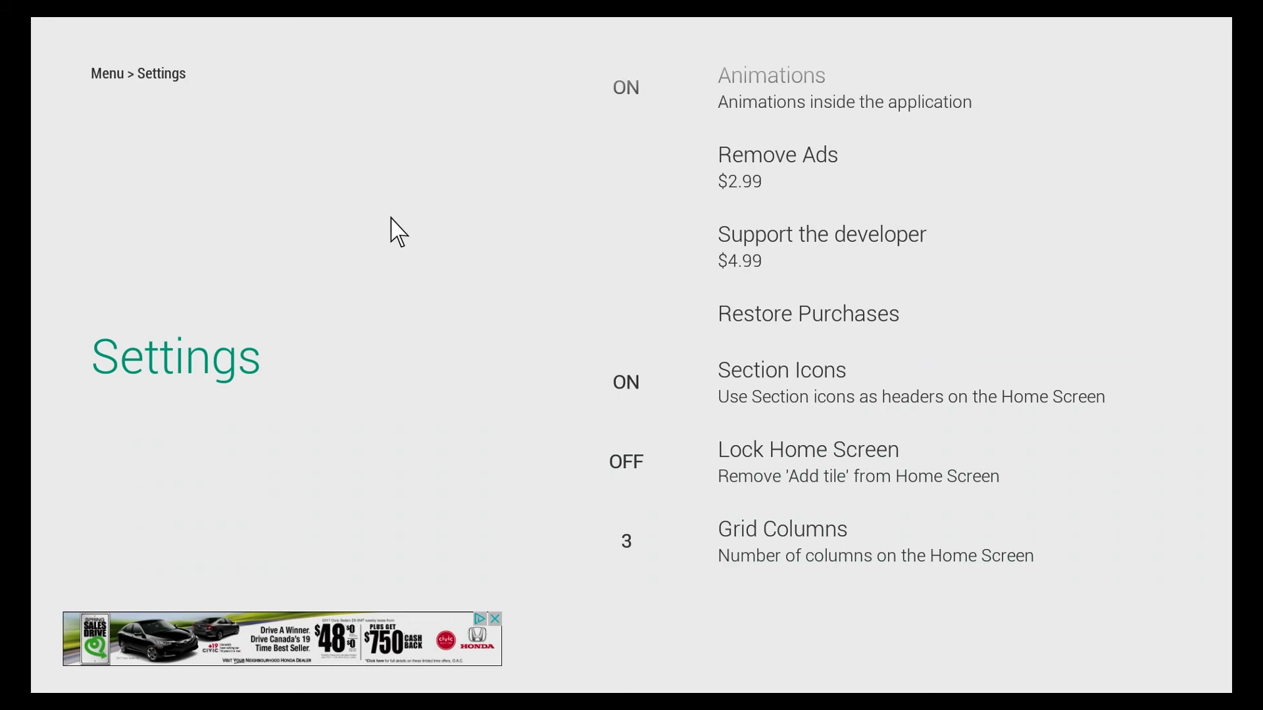
{"action": "key", "text": "Escape"}
{"action": "key", "text": "Escape"}
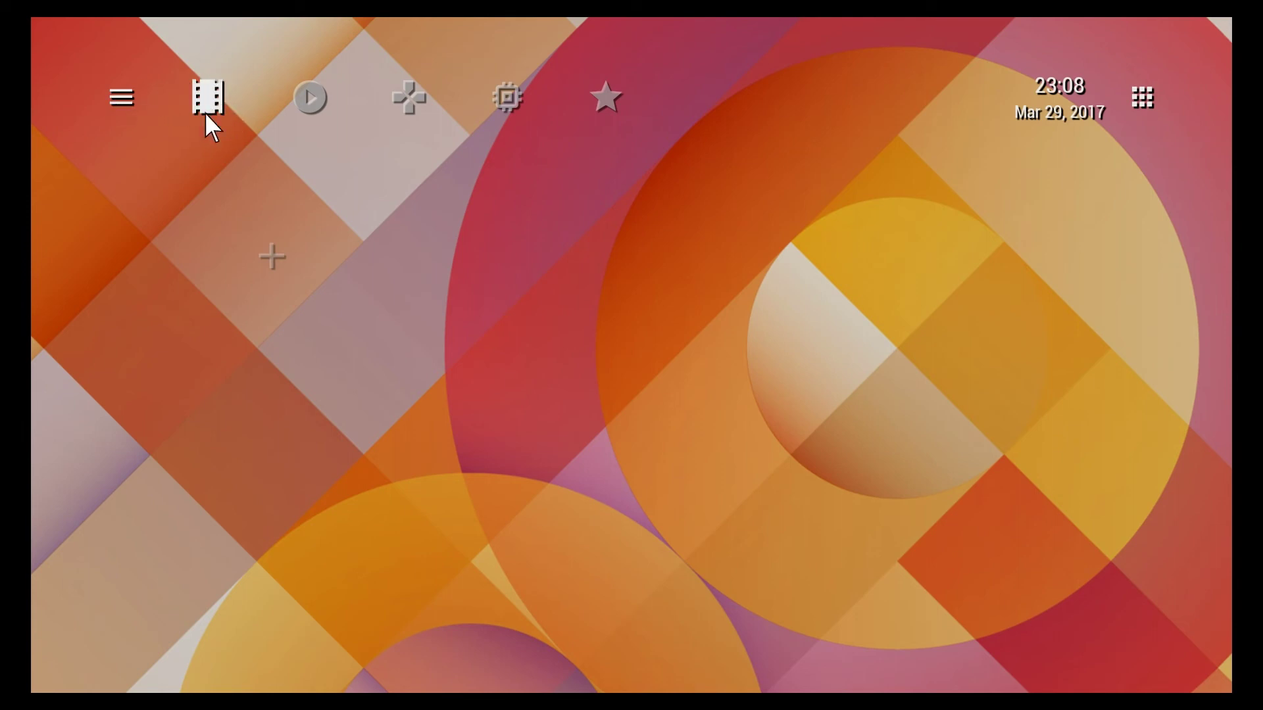
Turn Section Icons off in launcher settings, go back home, and reopen the main menu
{"action": "key", "text": "Menu"}
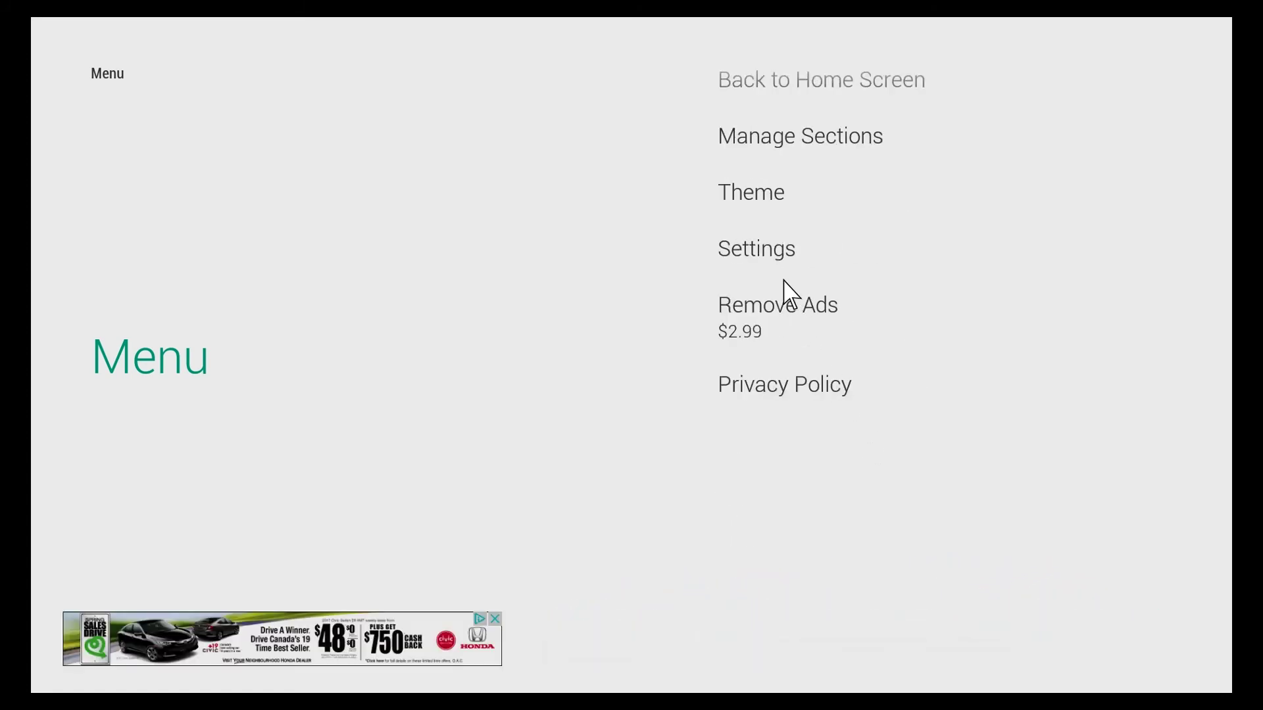
{"action": "left_click", "coordinate": [768, 257]}
{"action": "scroll", "coordinate": [723, 526], "scroll_direction": "down", "scroll_amount": 5}
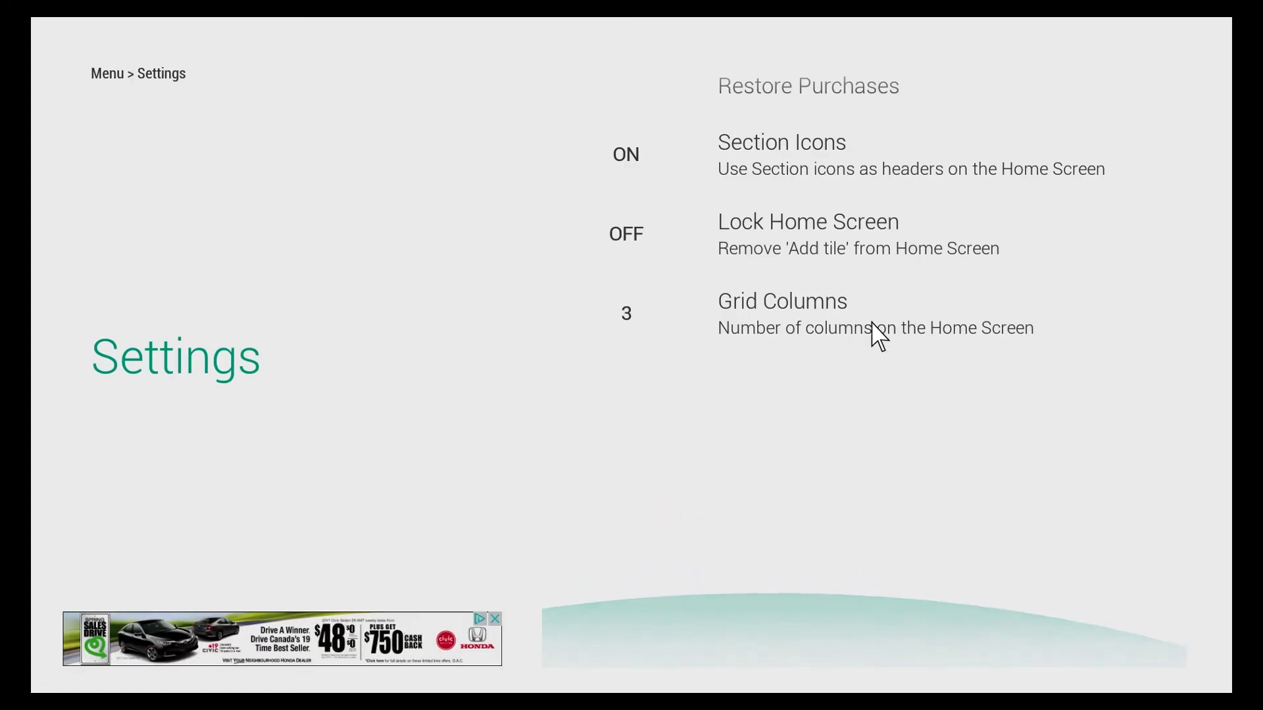
{"action": "left_click", "coordinate": [739, 184]}
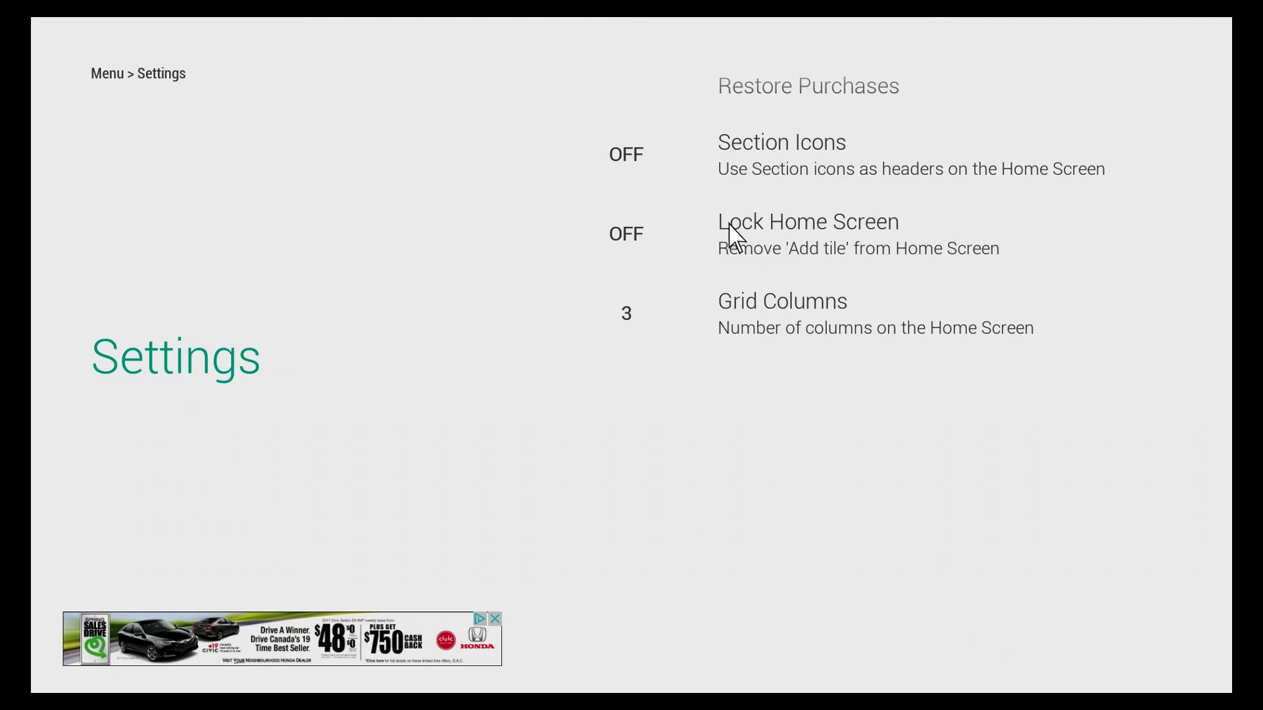
{"action": "key", "text": "Escape"}
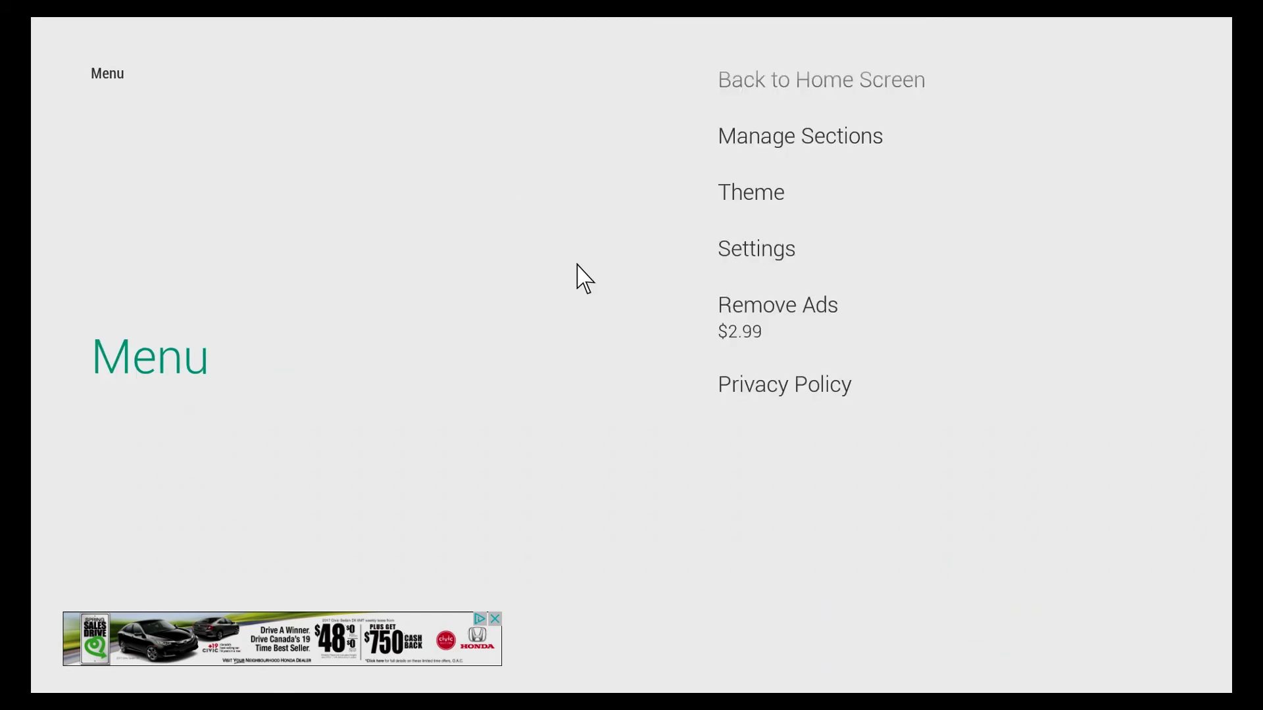
{"action": "key", "text": "Escape"}
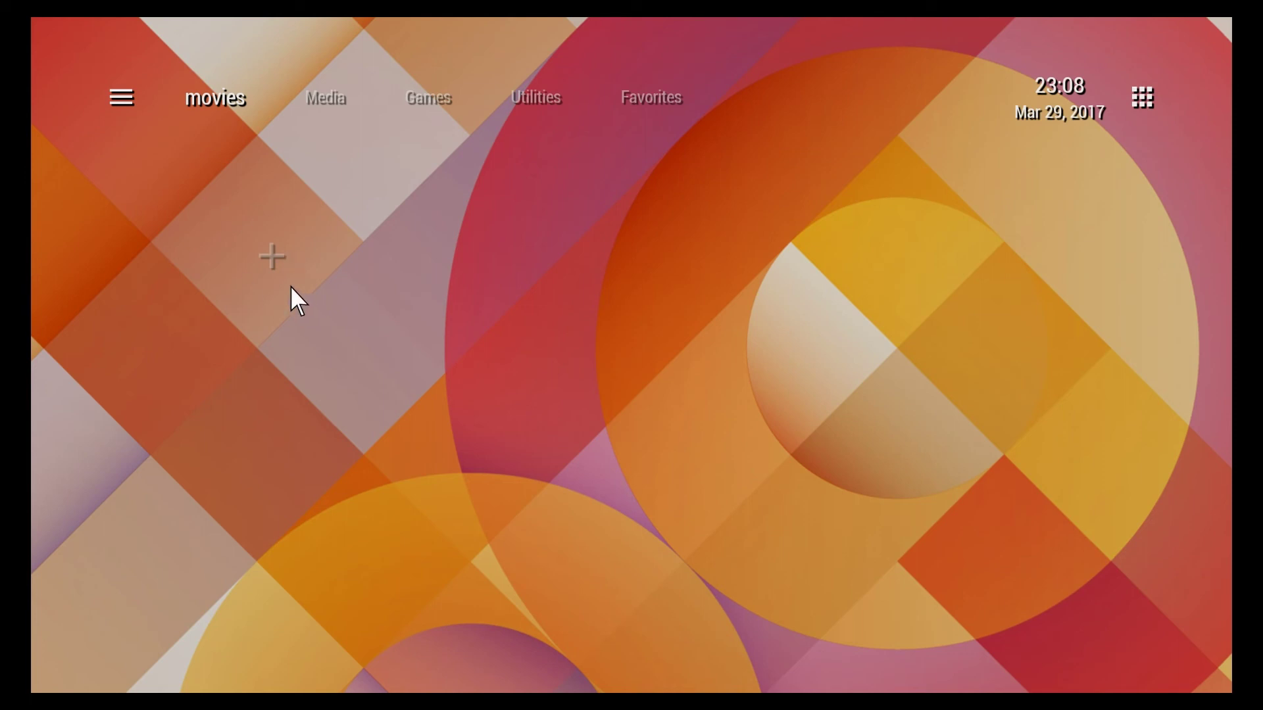
{"action": "left_click", "coordinate": [121, 96]}
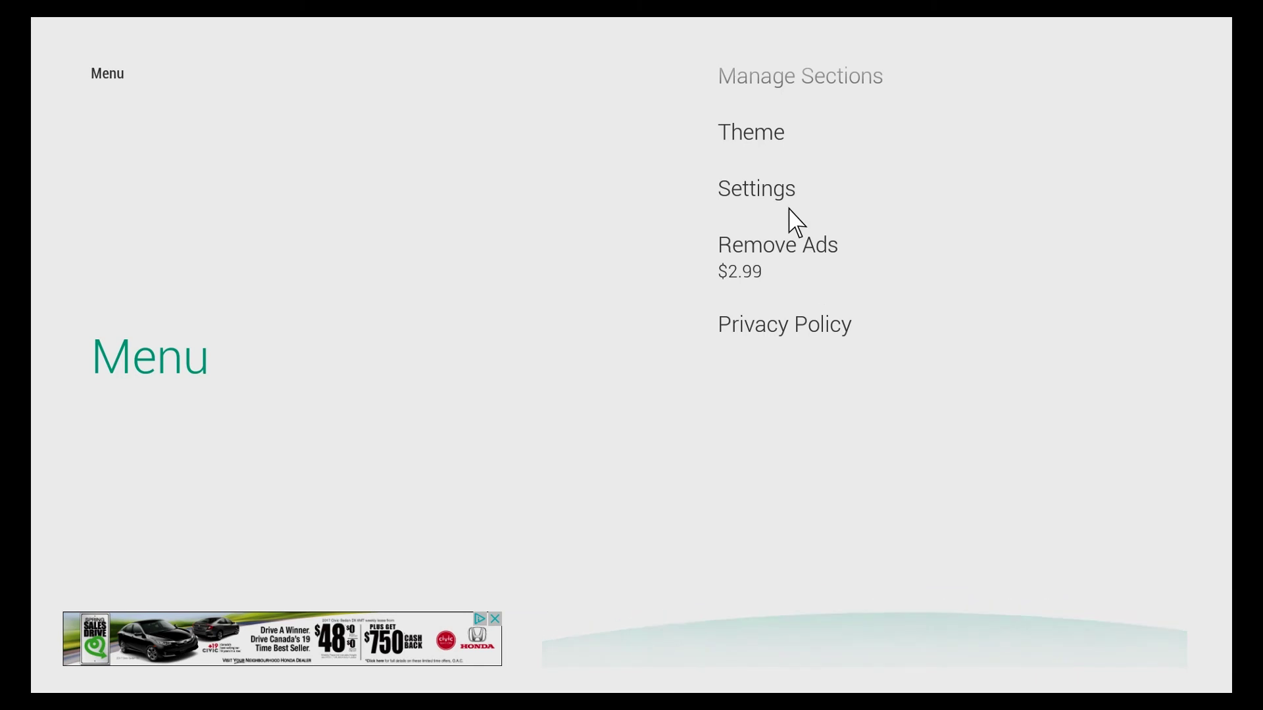
{"action": "left_click", "coordinate": [788, 197]}
{"action": "scroll", "coordinate": [740, 461], "scroll_direction": "down", "scroll_amount": 5}
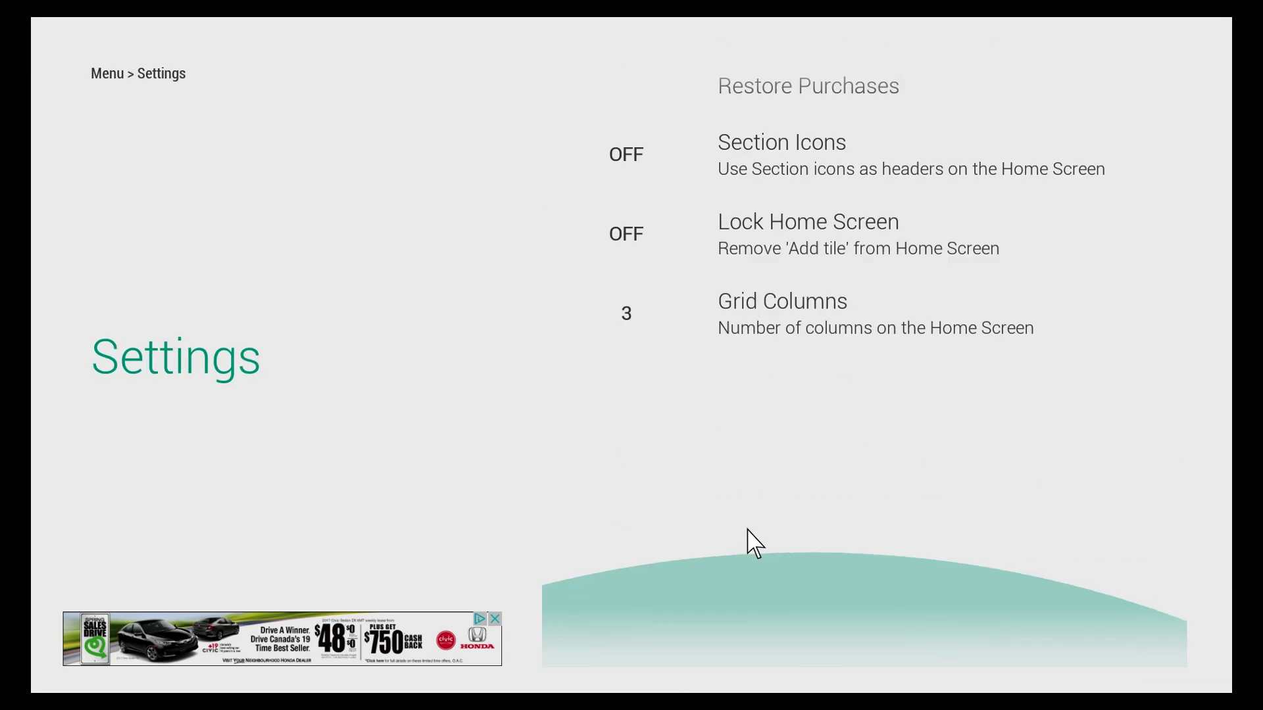
{"action": "left_click", "coordinate": [756, 225]}
{"action": "key", "text": "Escape"}
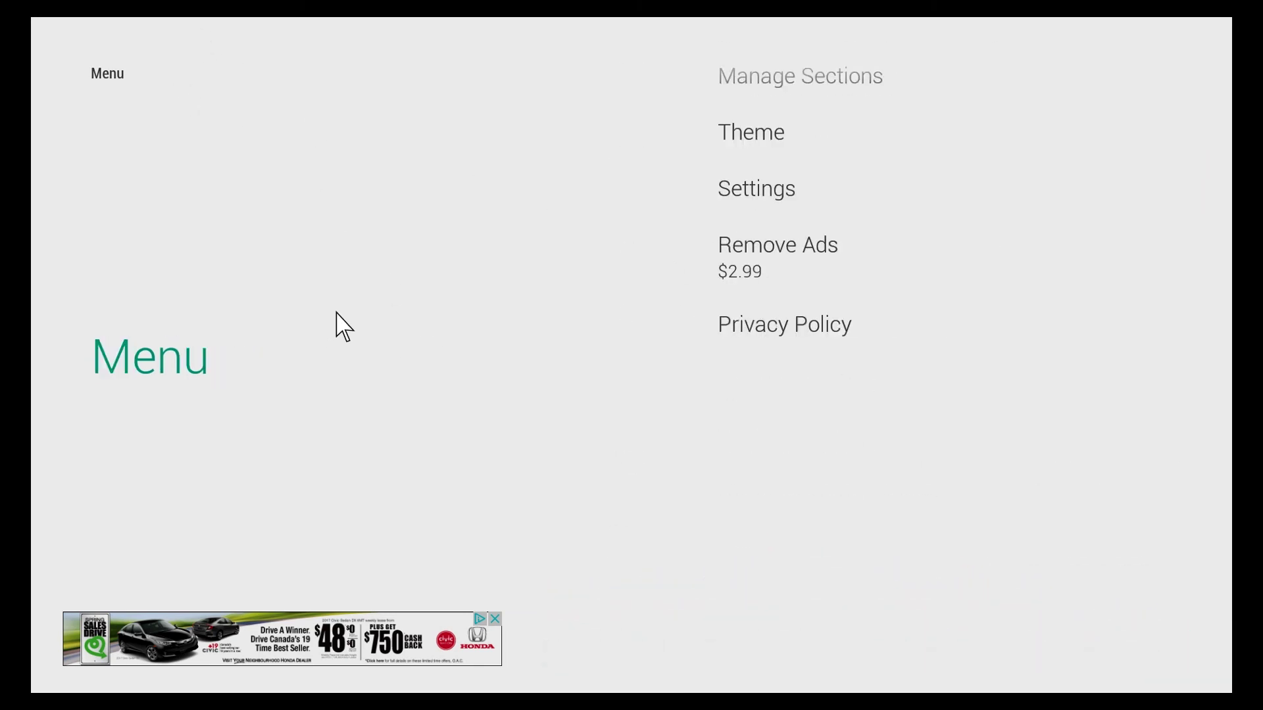
{"action": "key", "text": "Escape"}
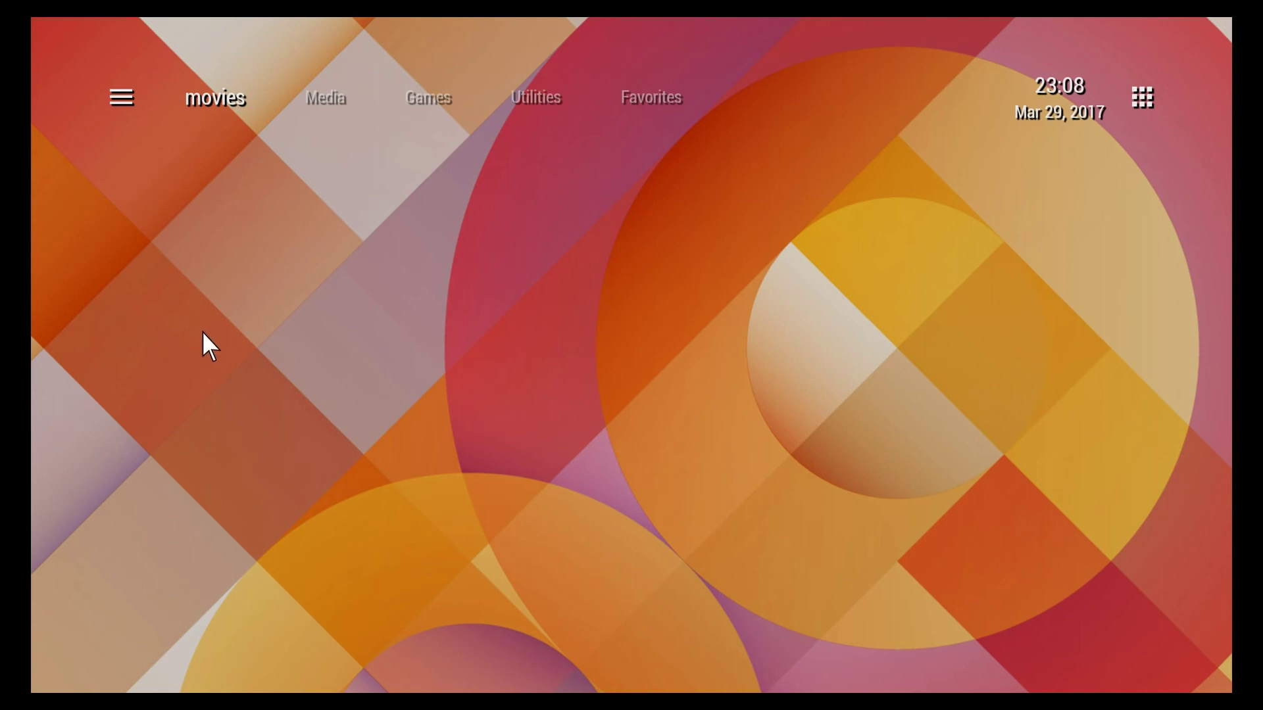
{"action": "left_click", "coordinate": [129, 90]}
{"action": "scroll", "coordinate": [781, 386], "scroll_direction": "down", "scroll_amount": 3}
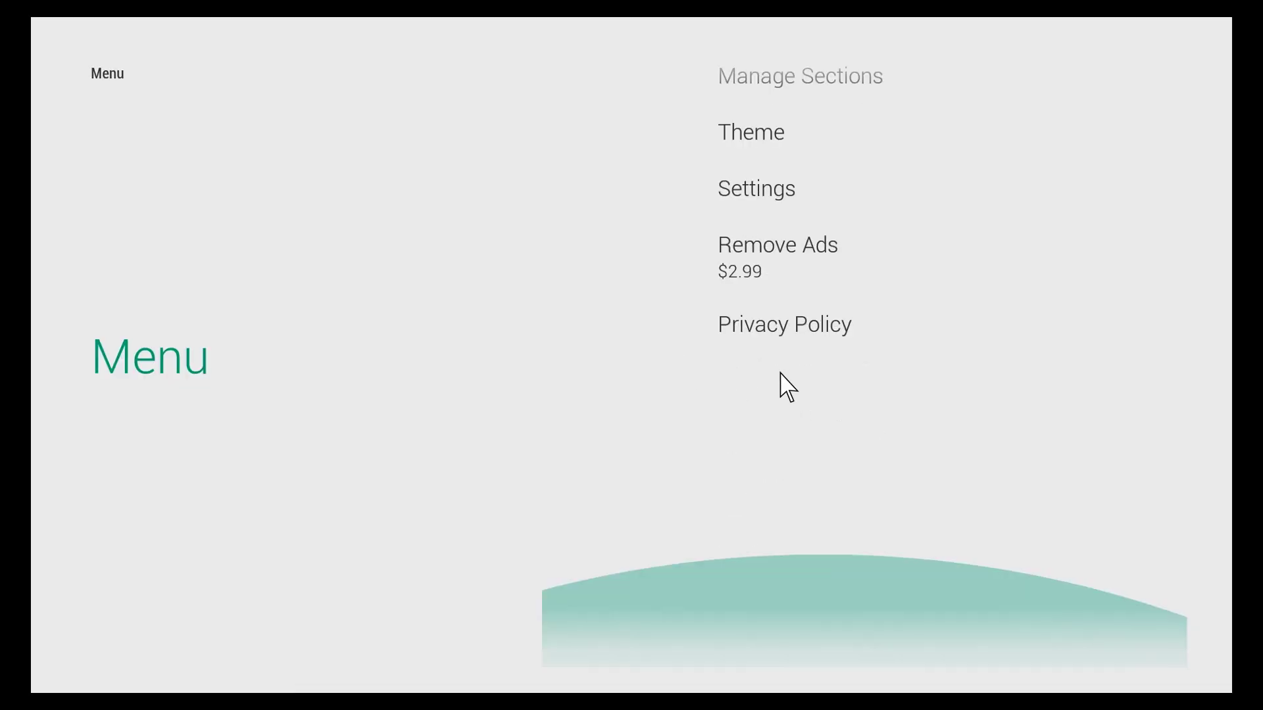
{"action": "left_click", "coordinate": [773, 197]}
{"action": "scroll", "coordinate": [790, 362], "scroll_direction": "down", "scroll_amount": 5}
{"action": "left_click", "coordinate": [822, 234]}
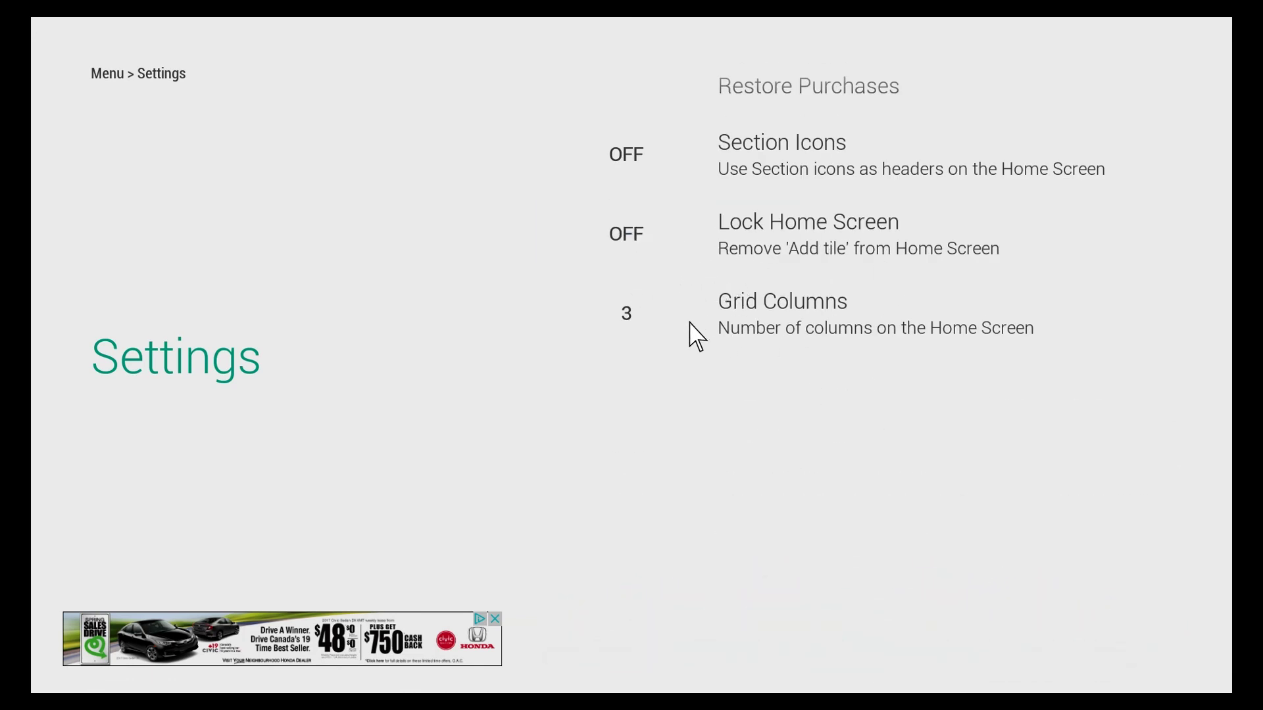
{"action": "left_click", "coordinate": [779, 342]}
{"action": "left_click", "coordinate": [798, 342]}
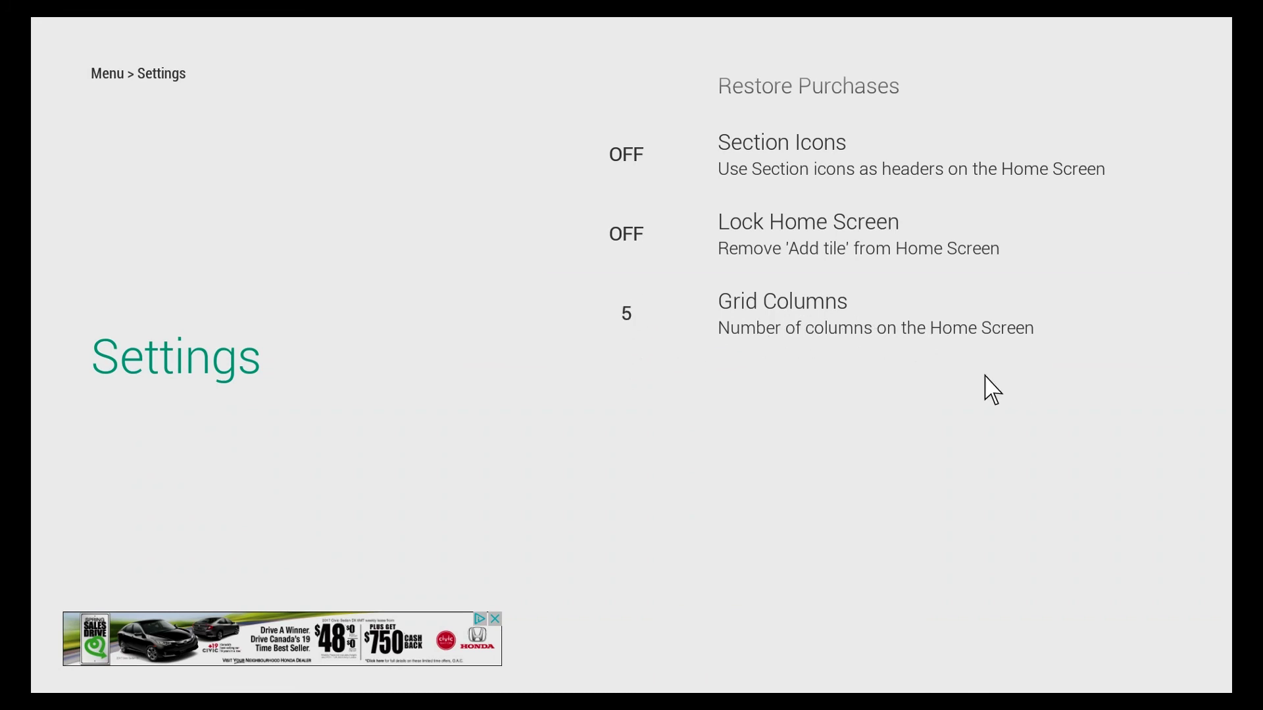
{"action": "left_click", "coordinate": [770, 335]}
{"action": "key", "text": "Escape"}
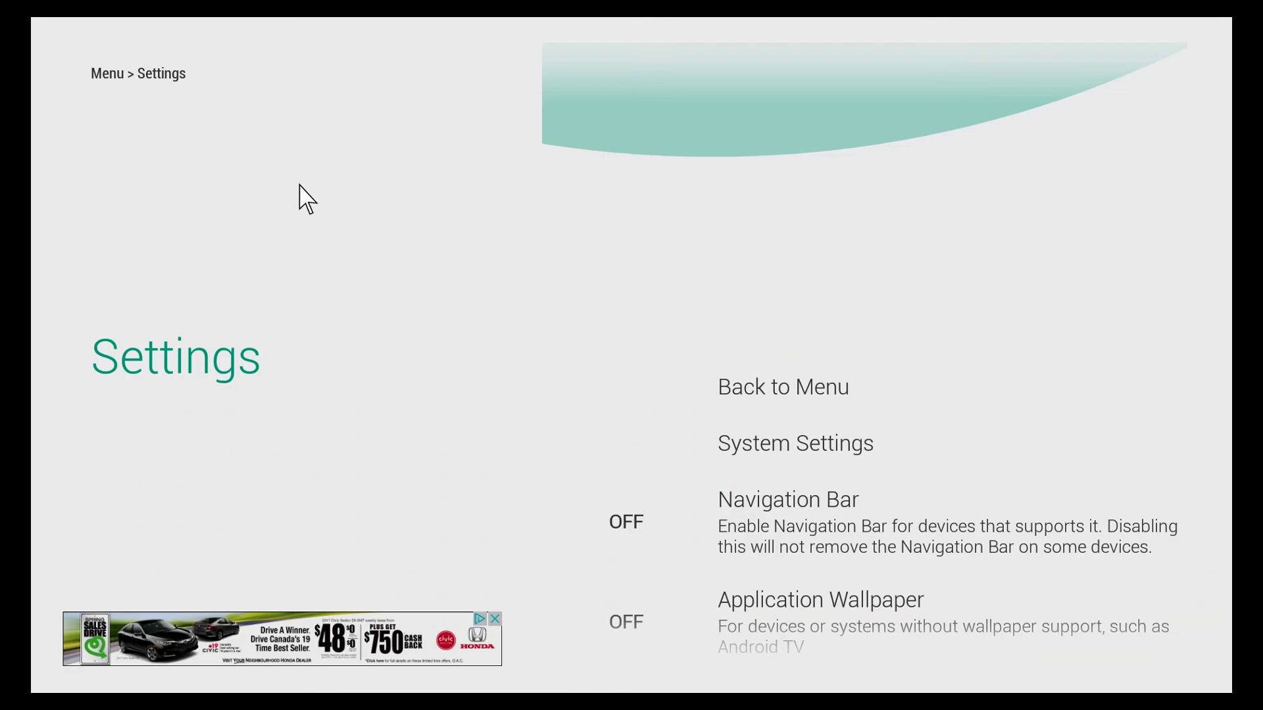
{"action": "key", "text": "Escape"}
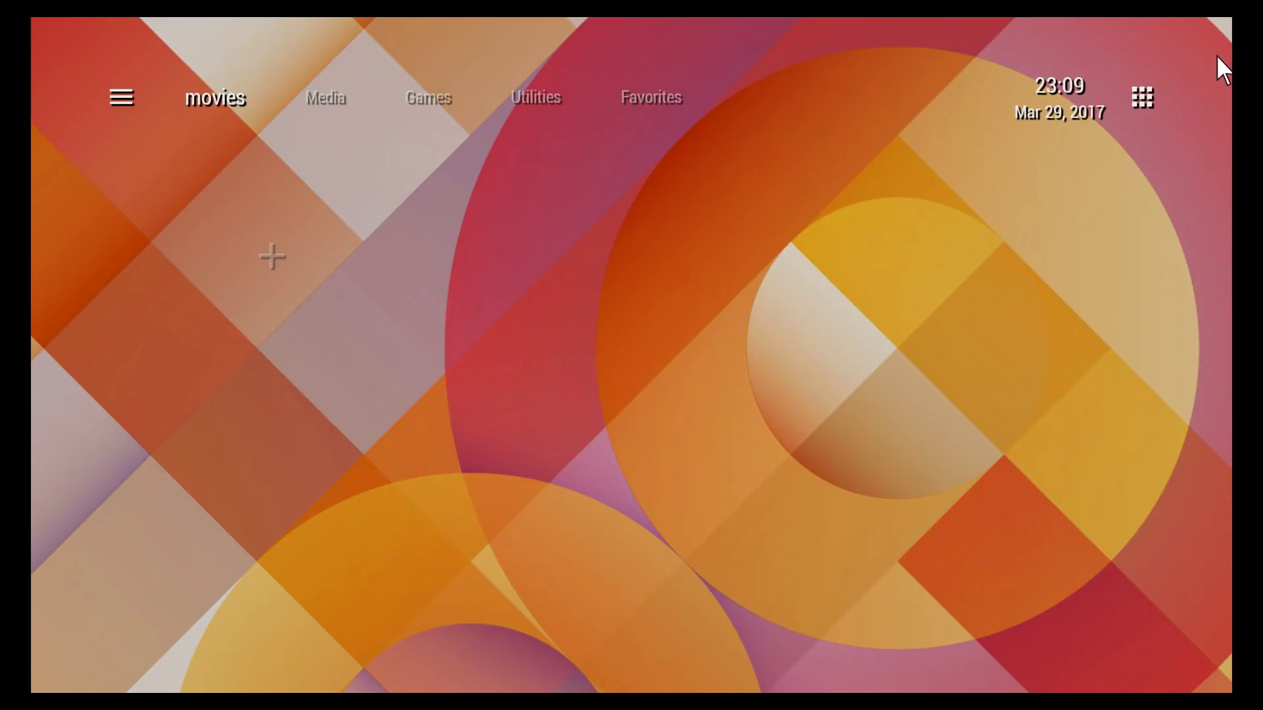
Open the side app drawer, switch its apps to the Grid layout, then close it
{"action": "left_click", "coordinate": [1144, 98]}
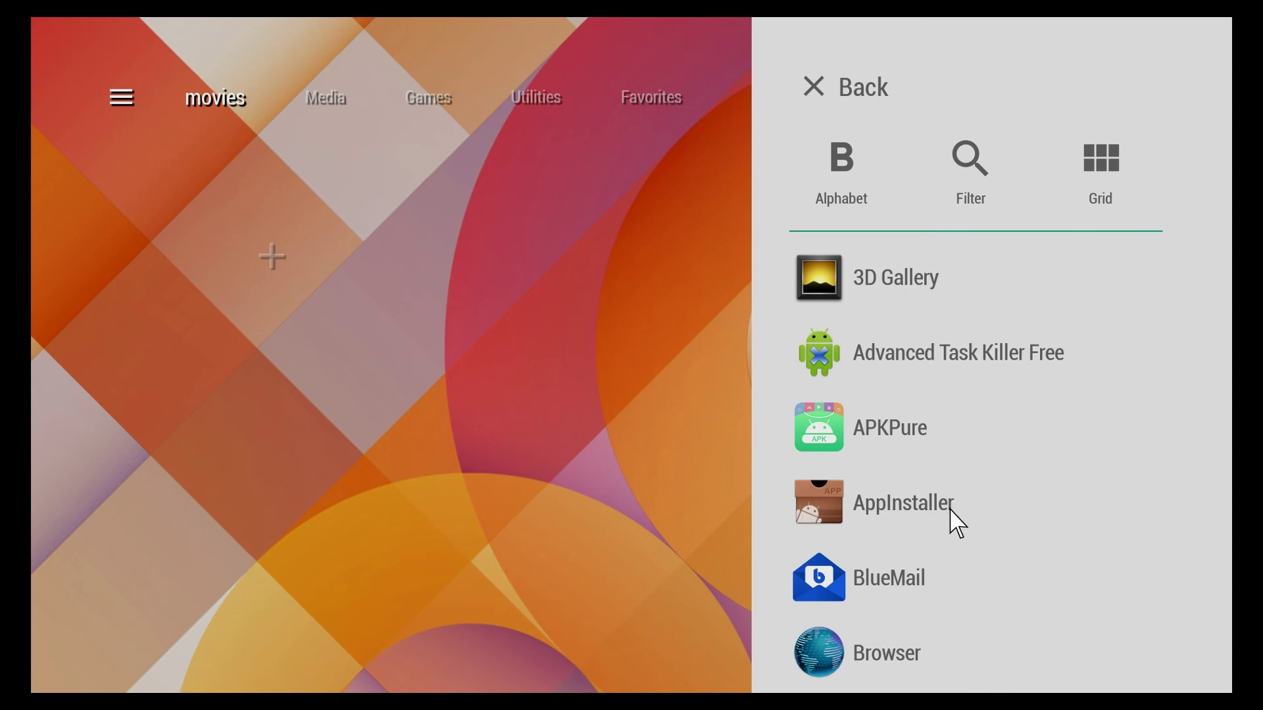
{"action": "scroll", "coordinate": [907, 283], "scroll_direction": "down", "scroll_amount": 2}
{"action": "scroll", "coordinate": [904, 269], "scroll_direction": "up", "scroll_amount": 2}
{"action": "left_click", "coordinate": [1112, 170]}
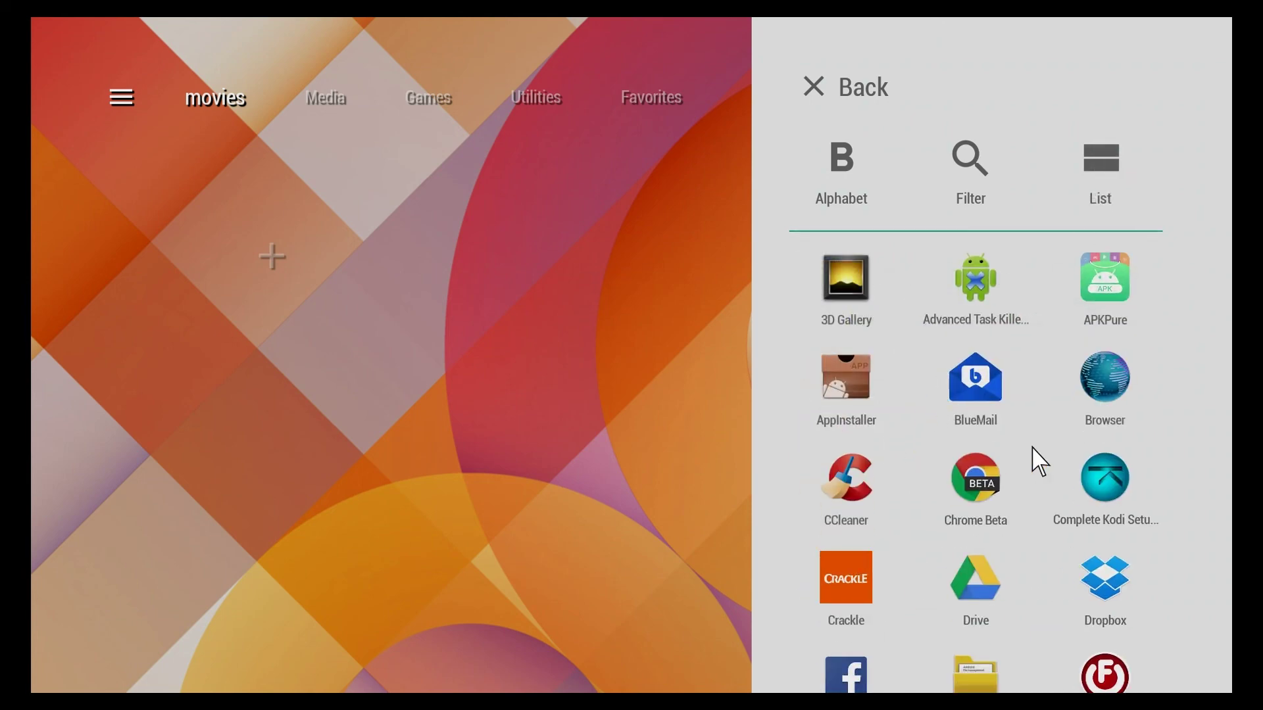
{"action": "scroll", "coordinate": [947, 378], "scroll_direction": "down", "scroll_amount": 5}
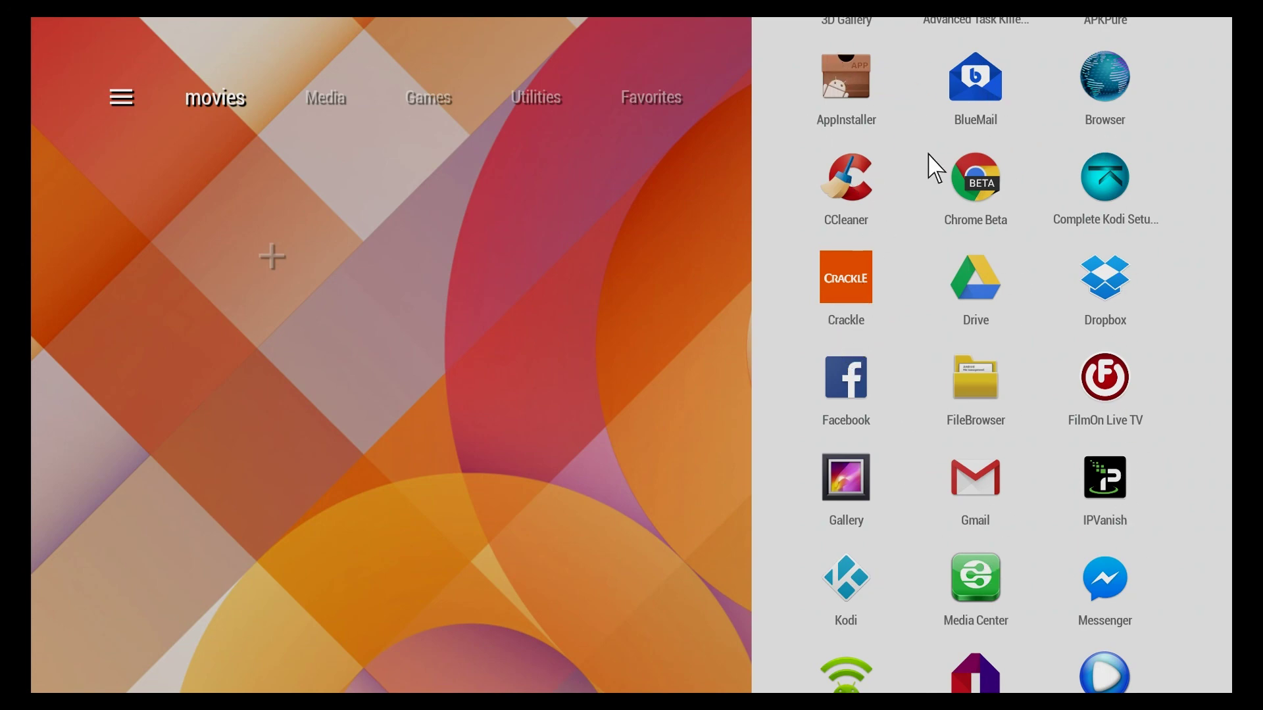
{"action": "left_click", "coordinate": [594, 224]}
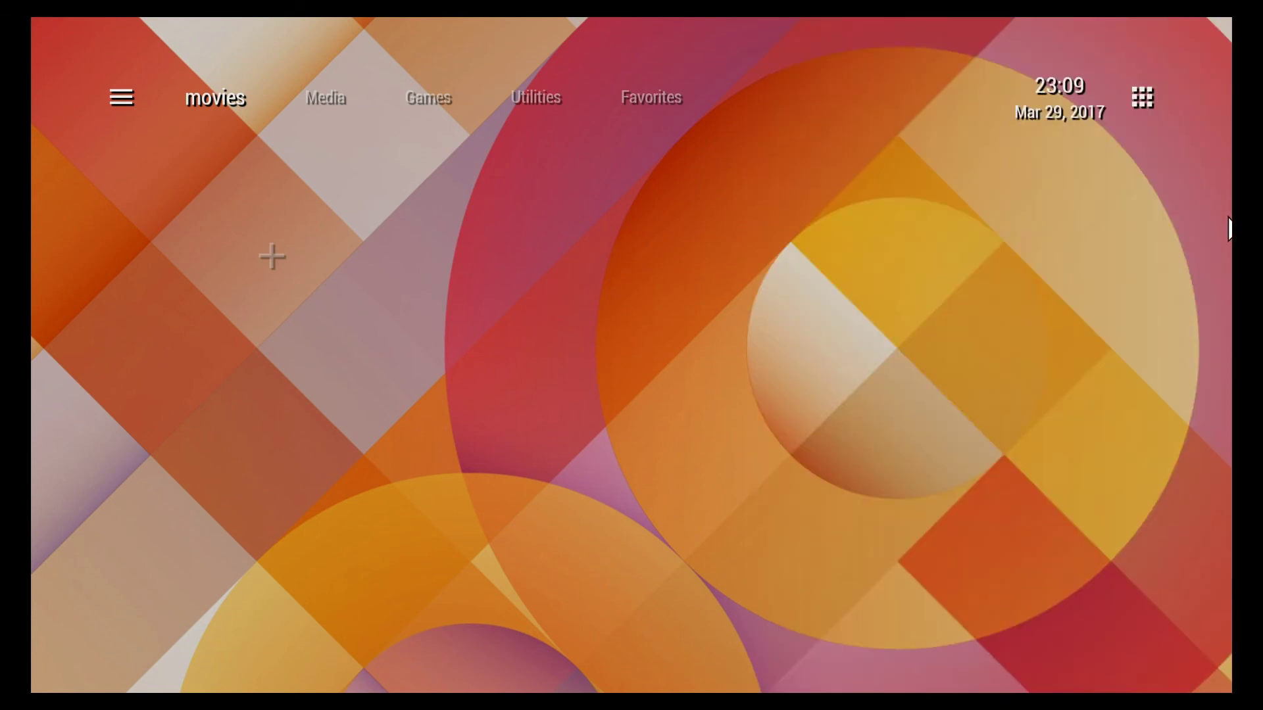